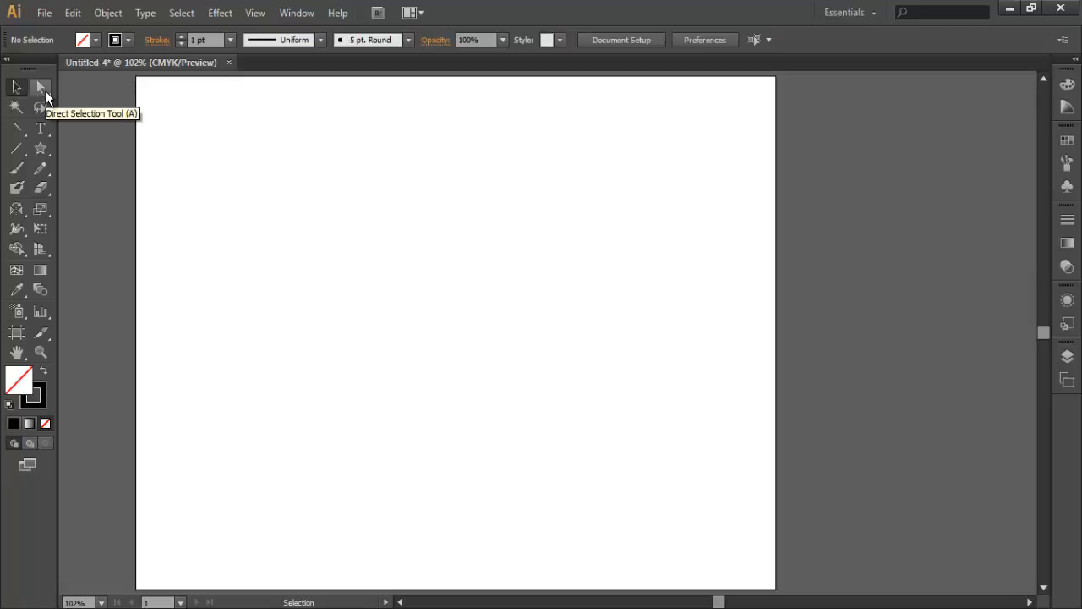
- Detach the Direct Selection and Group Selection tools as a floating palette and place it beside the toolbox
{"action": "left_click", "coordinate": [45, 91]}
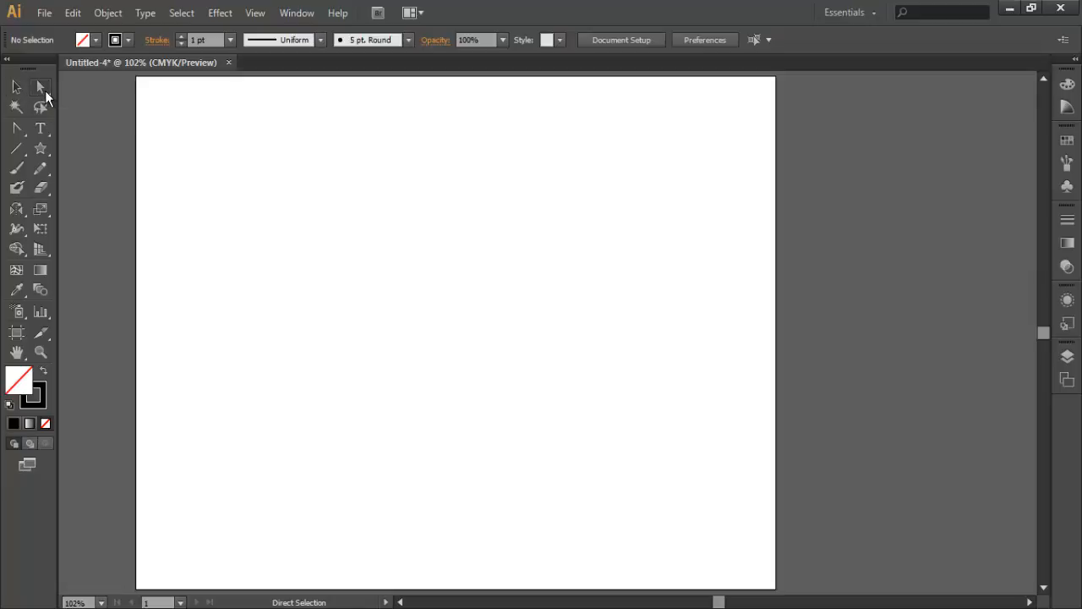
{"action": "left_click", "coordinate": [45, 91]}
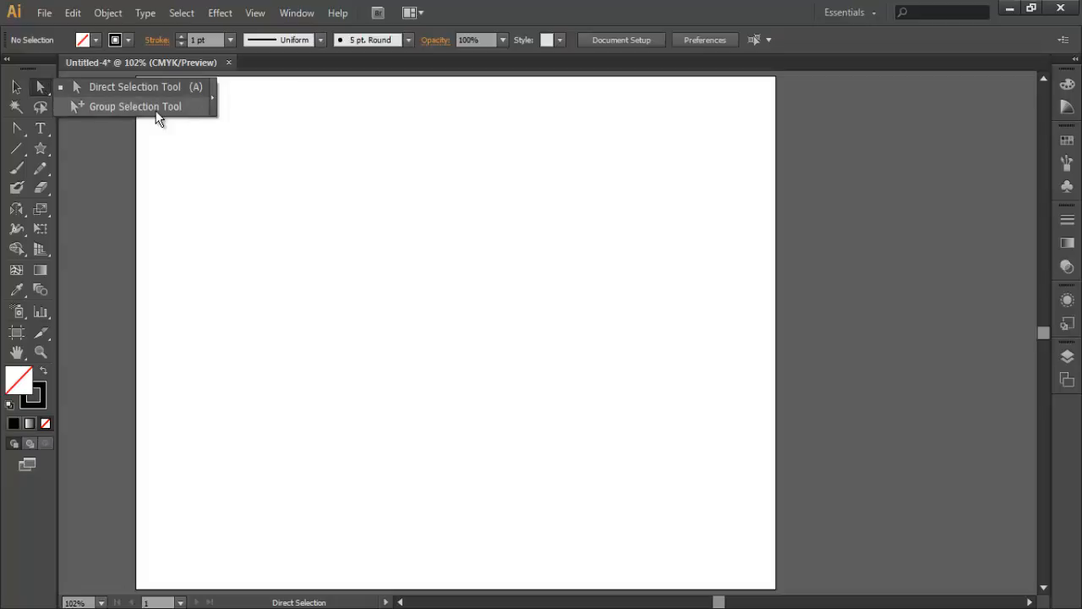
{"action": "left_click", "coordinate": [212, 98]}
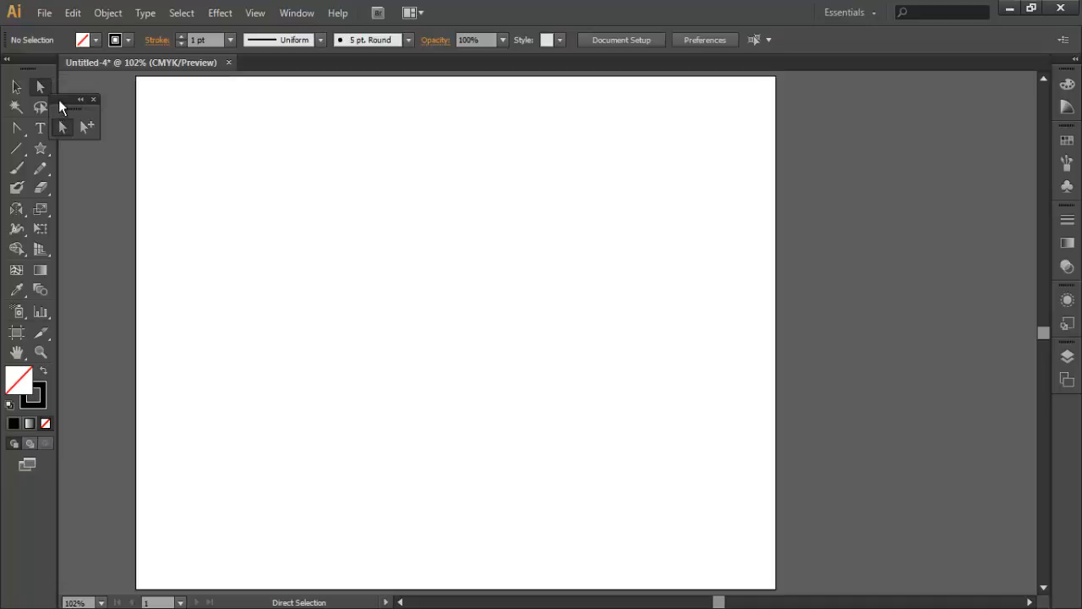
{"action": "left_click_drag", "start_coordinate": [62, 98], "coordinate": [83, 88]}
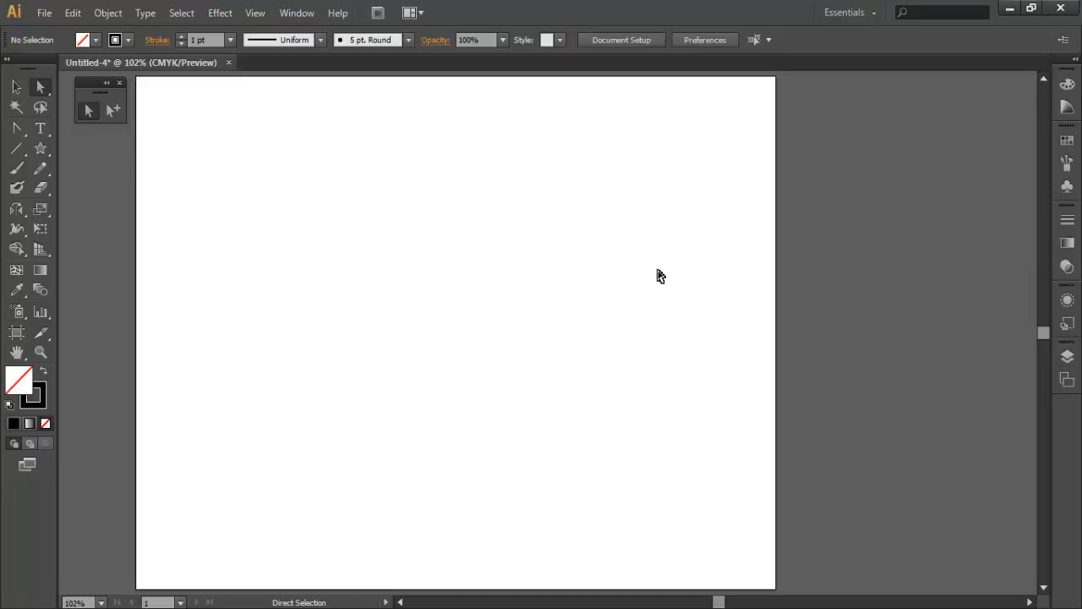
- Show the Layers list, dock it as a full-height column at the workspace's outer edge, and narrow it slightly
{"action": "left_click", "coordinate": [1068, 361]}
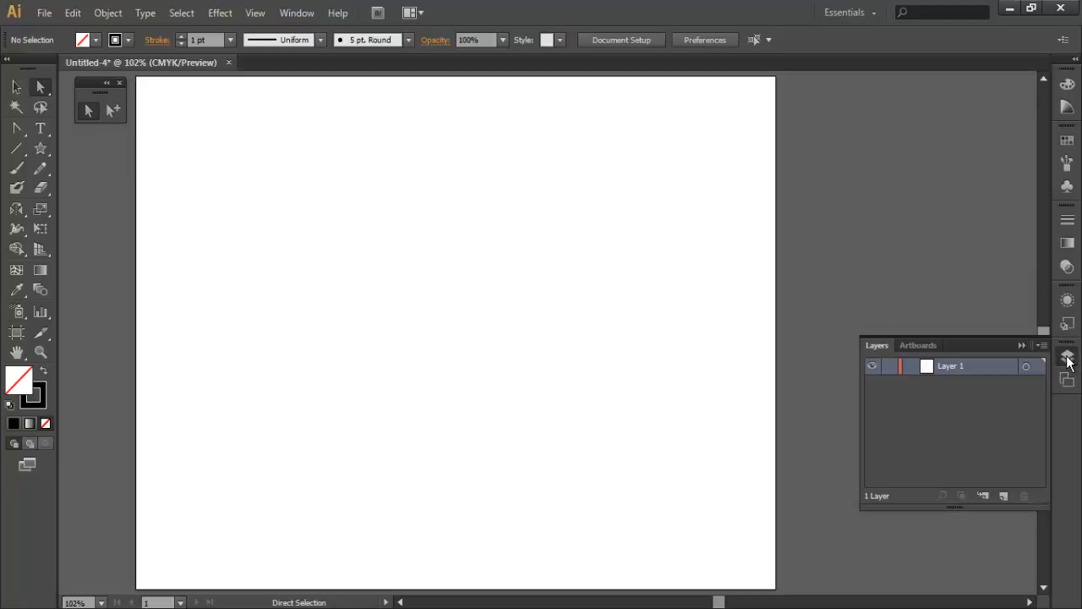
{"action": "left_click_drag", "start_coordinate": [986, 343], "coordinate": [888, 335]}
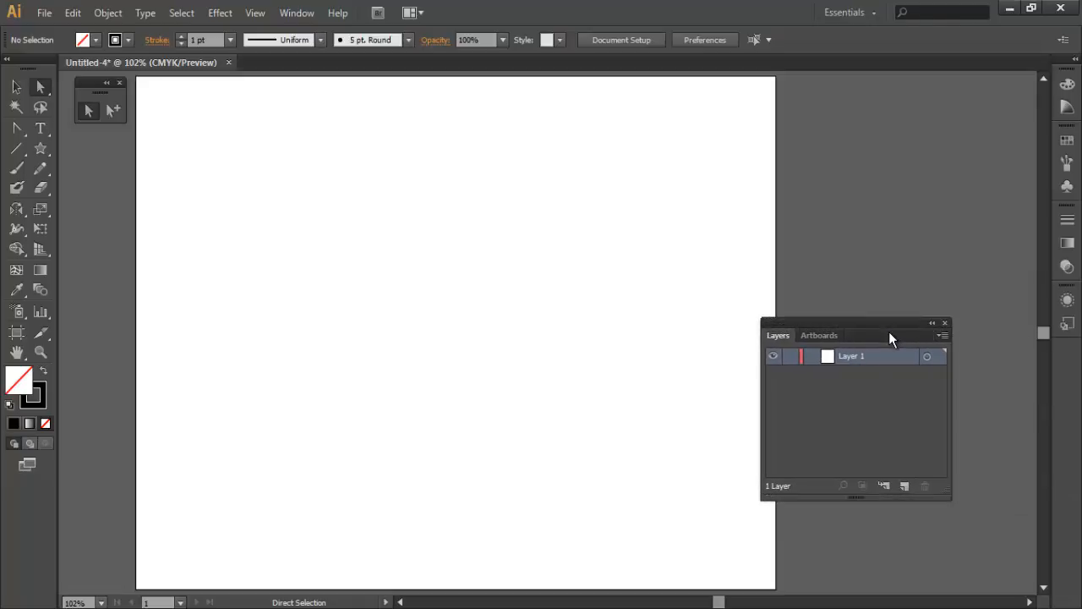
{"action": "left_click_drag", "start_coordinate": [824, 326], "coordinate": [1081, 163]}
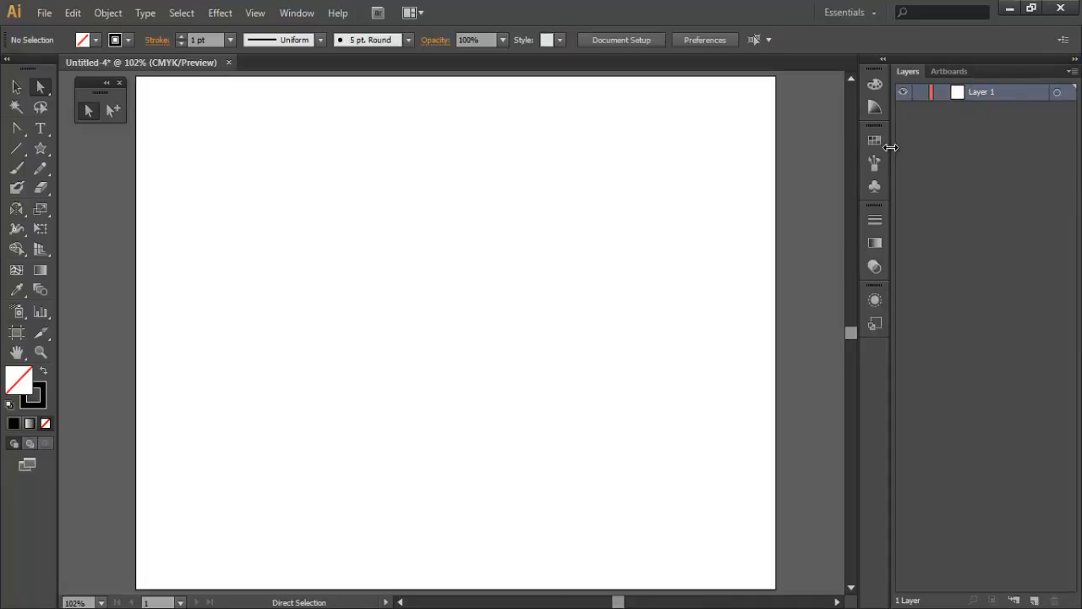
{"action": "left_click_drag", "start_coordinate": [891, 147], "coordinate": [898, 147]}
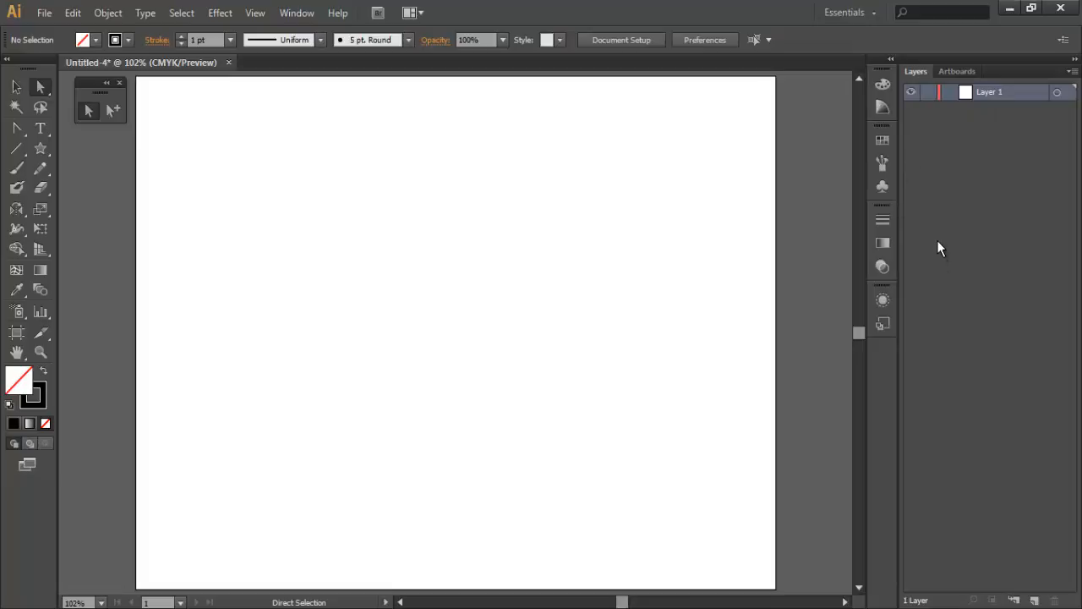
- Rename Layer 1 to "group 1" and add a new layer above it named "Group 2"
{"action": "double_click", "coordinate": [987, 94]}
{"action": "key", "text": "Return"}
{"action": "left_click", "coordinate": [1035, 600]}
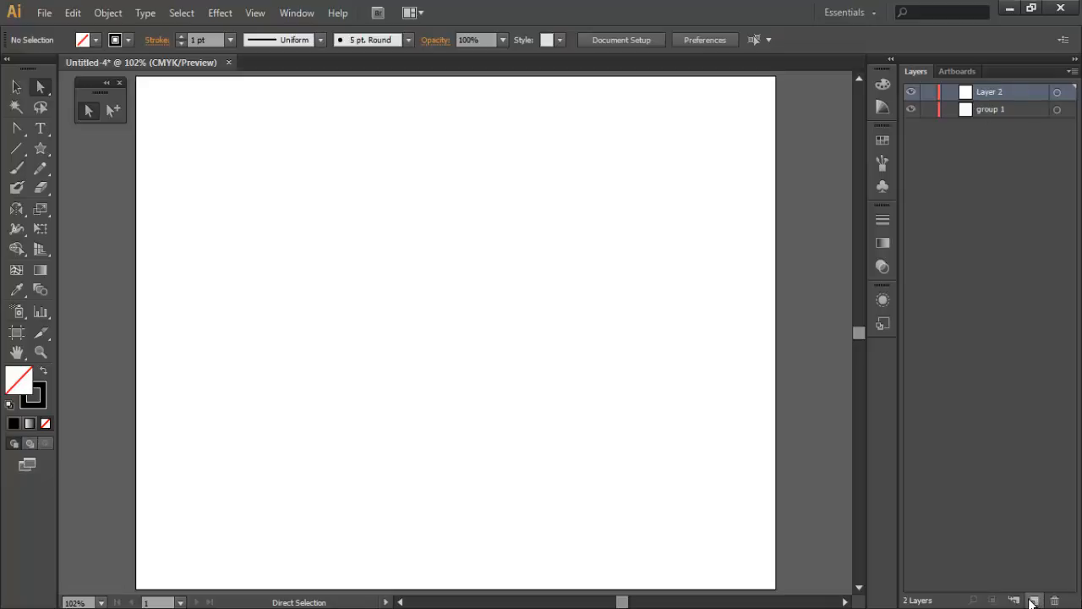
{"action": "double_click", "coordinate": [985, 94]}
{"action": "left_click", "coordinate": [1000, 95]}
{"action": "double_click", "coordinate": [1001, 93]}
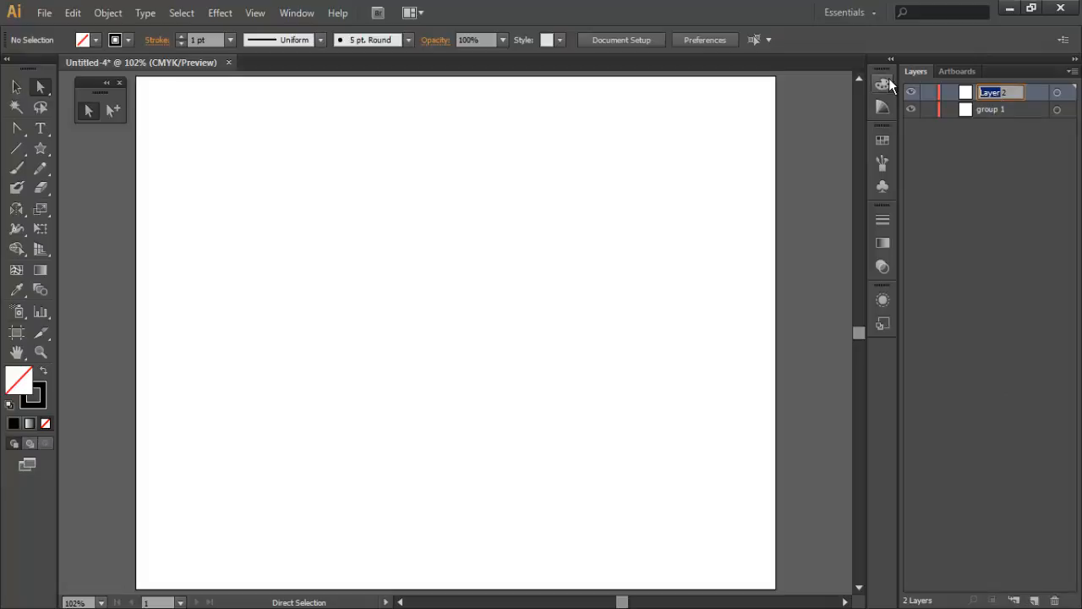
{"action": "type", "text": "Gr"}
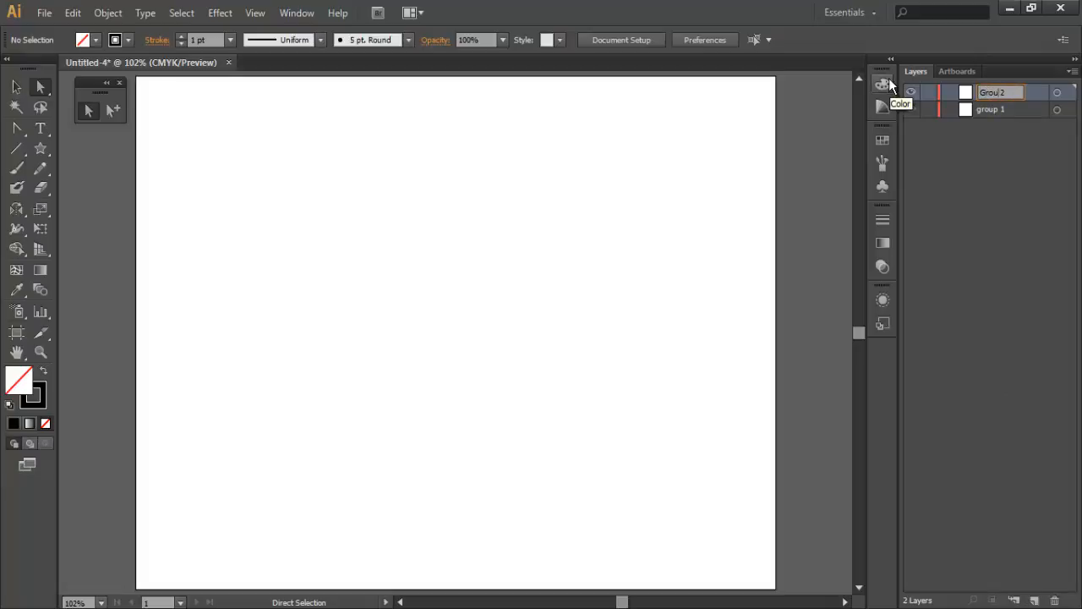
{"action": "type", "text": "oup"}
{"action": "key", "text": "Return"}
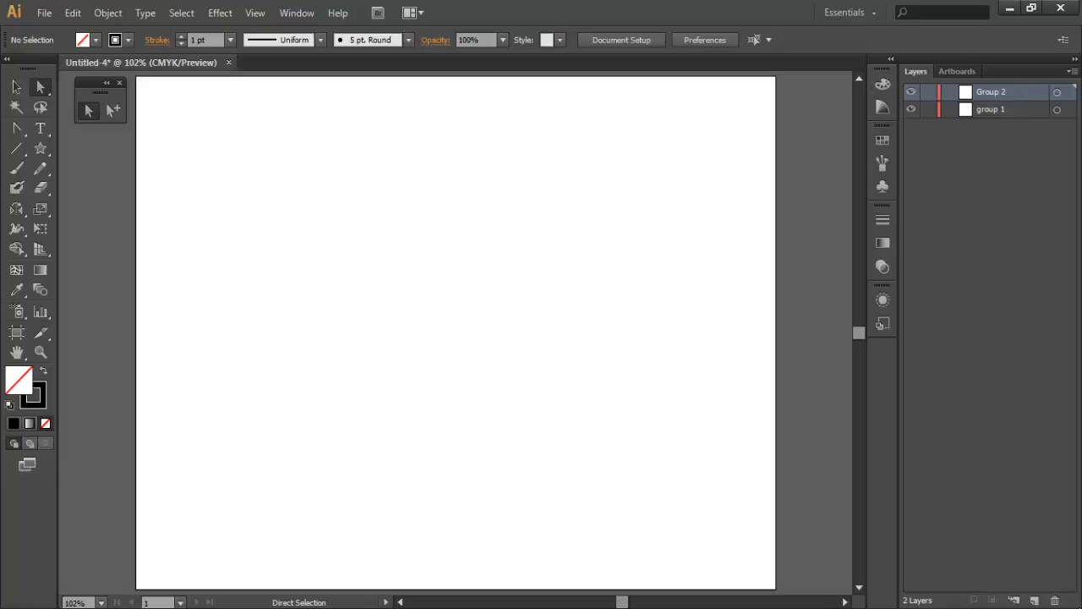
- Add a third layer on top of the stack and name it "Group 3"
{"action": "left_click", "coordinate": [1034, 601]}
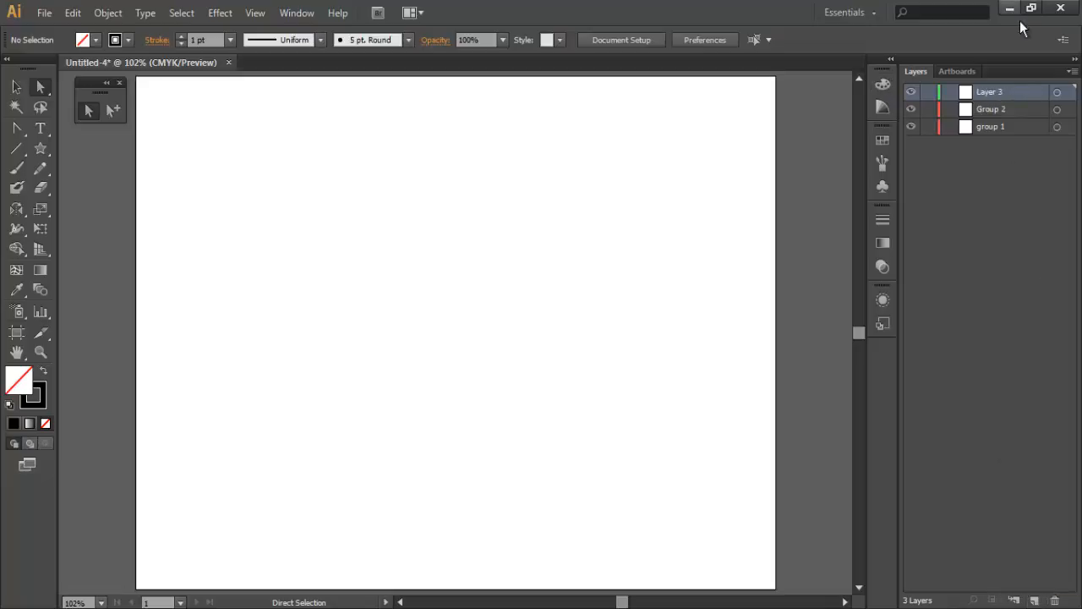
{"action": "double_click", "coordinate": [990, 94]}
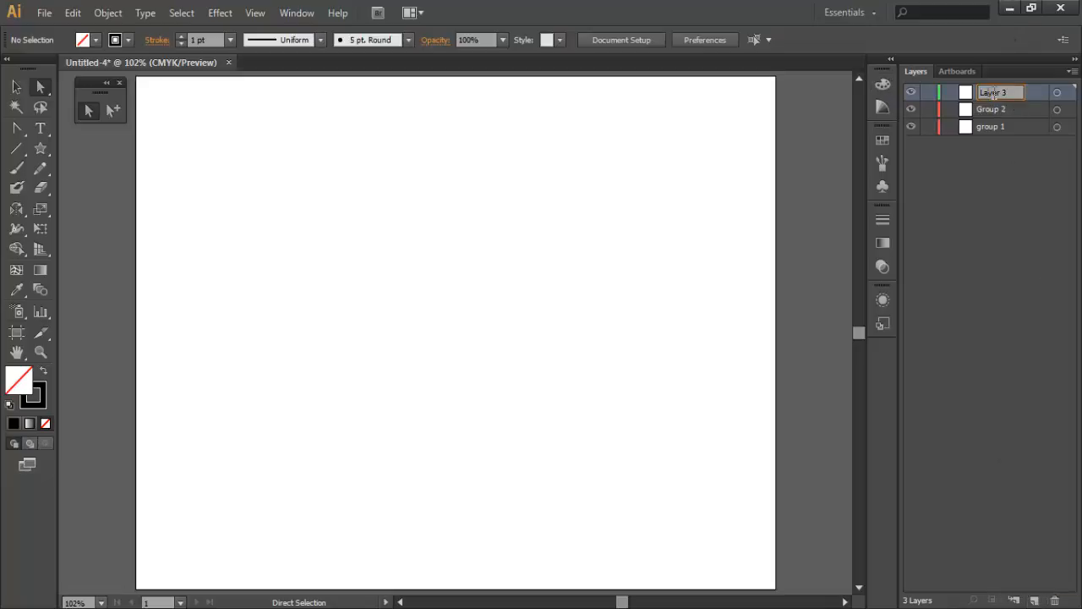
{"action": "type", "text": "Grou"}
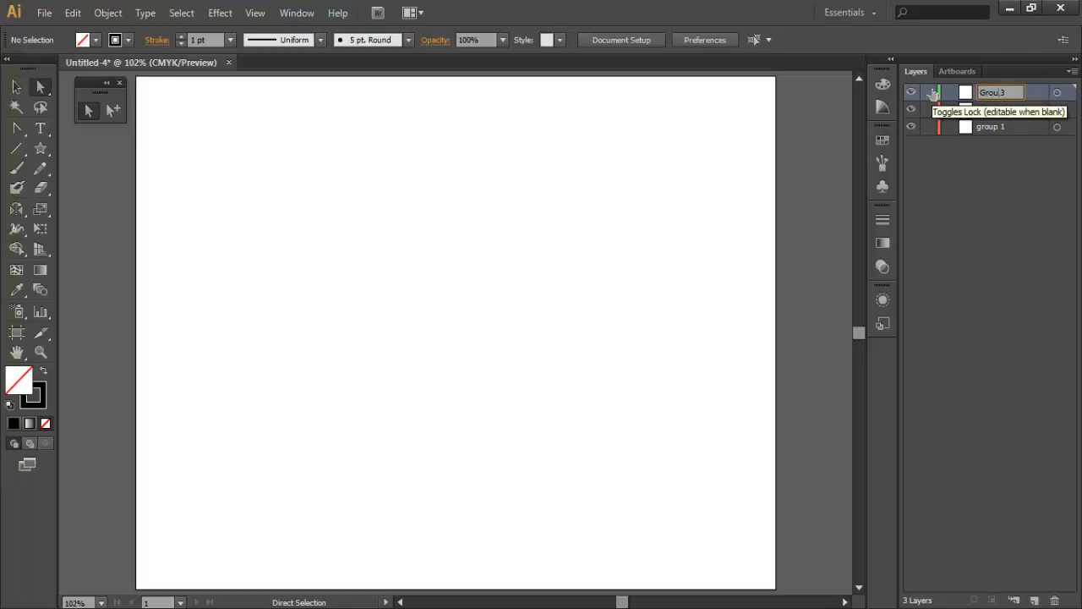
{"action": "type", "text": "p"}
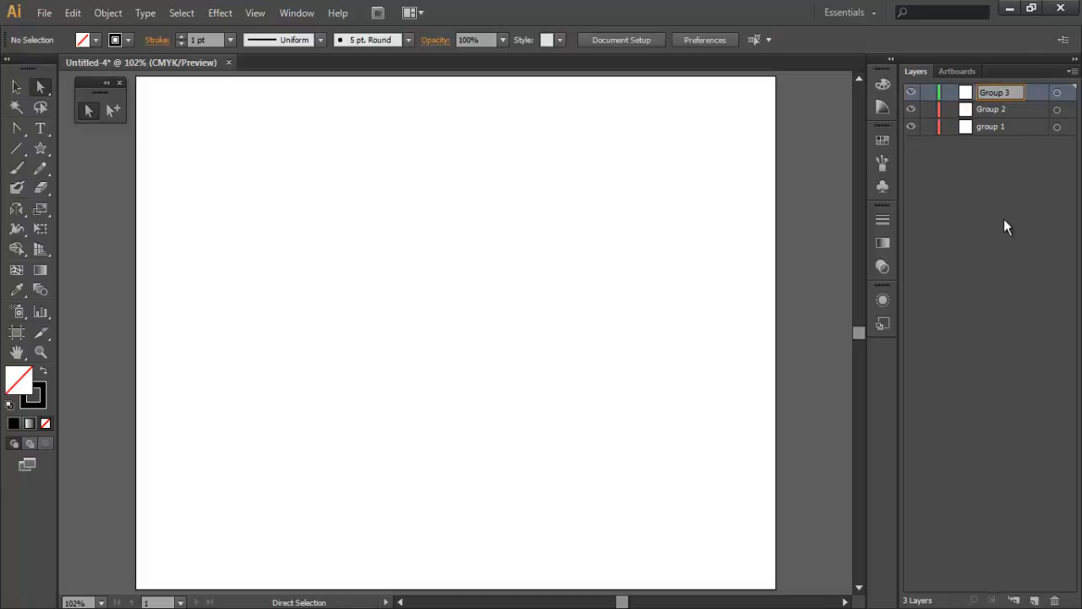
{"action": "left_click", "coordinate": [1005, 213]}
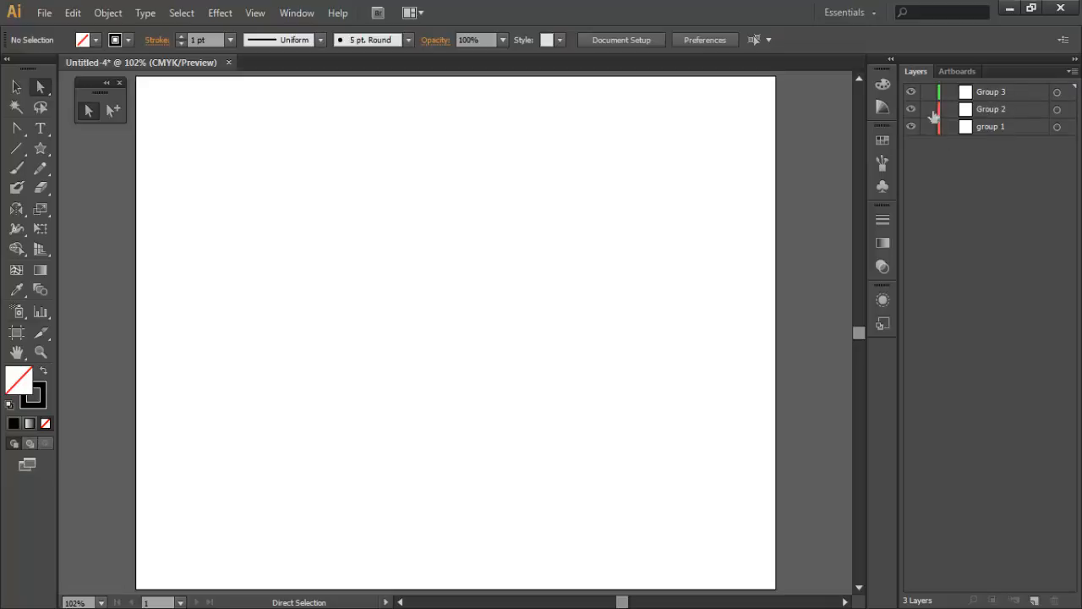
- Lock the Group 2 and Group 3 layers and make group 1 the active layer
{"action": "left_click_drag", "start_coordinate": [930, 110], "coordinate": [928, 92]}
{"action": "left_click", "coordinate": [998, 126]}
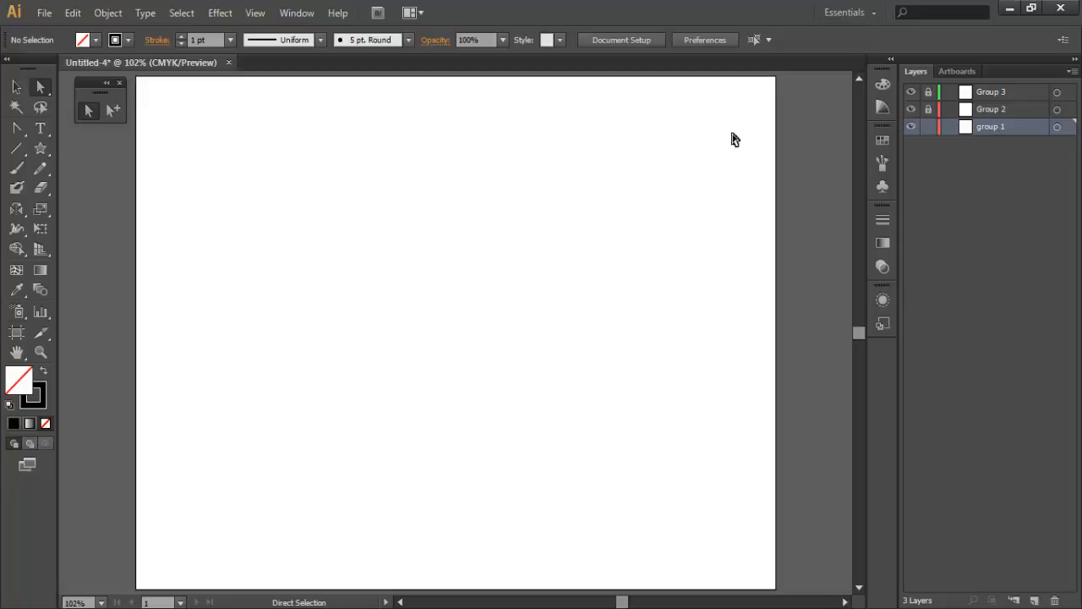
- Detach the shape tools as a floating palette and place it next to the selection tools palette
{"action": "left_click", "coordinate": [42, 150]}
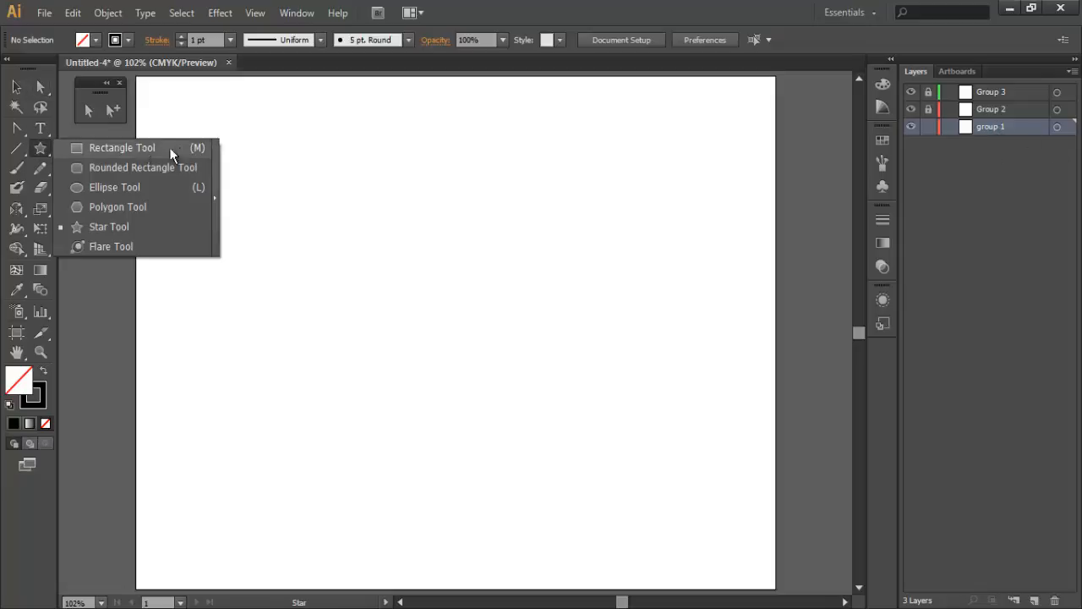
{"action": "left_click", "coordinate": [213, 147]}
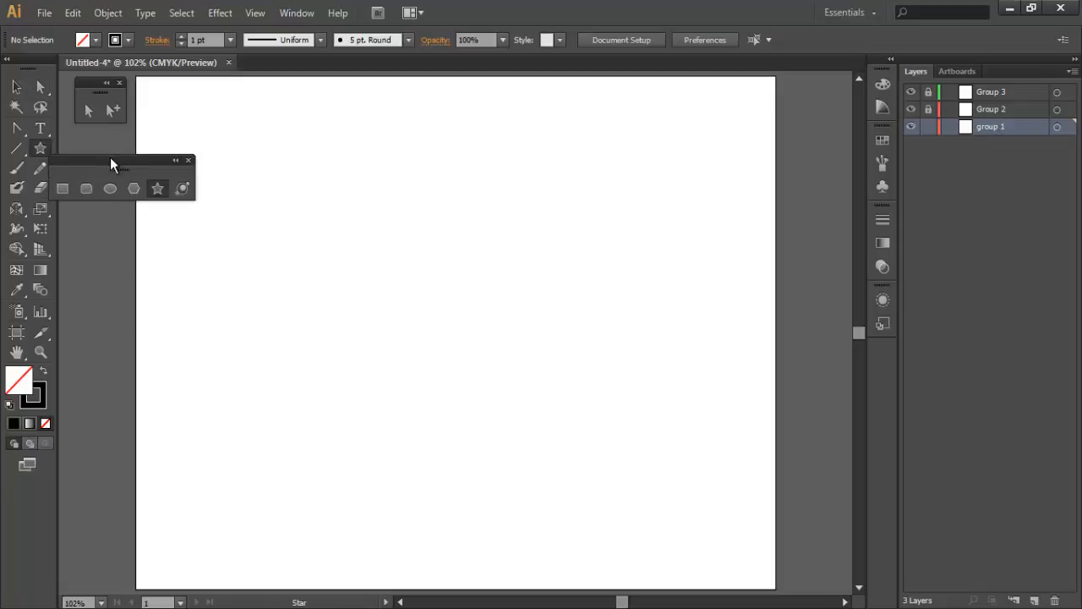
{"action": "left_click_drag", "start_coordinate": [110, 157], "coordinate": [192, 80]}
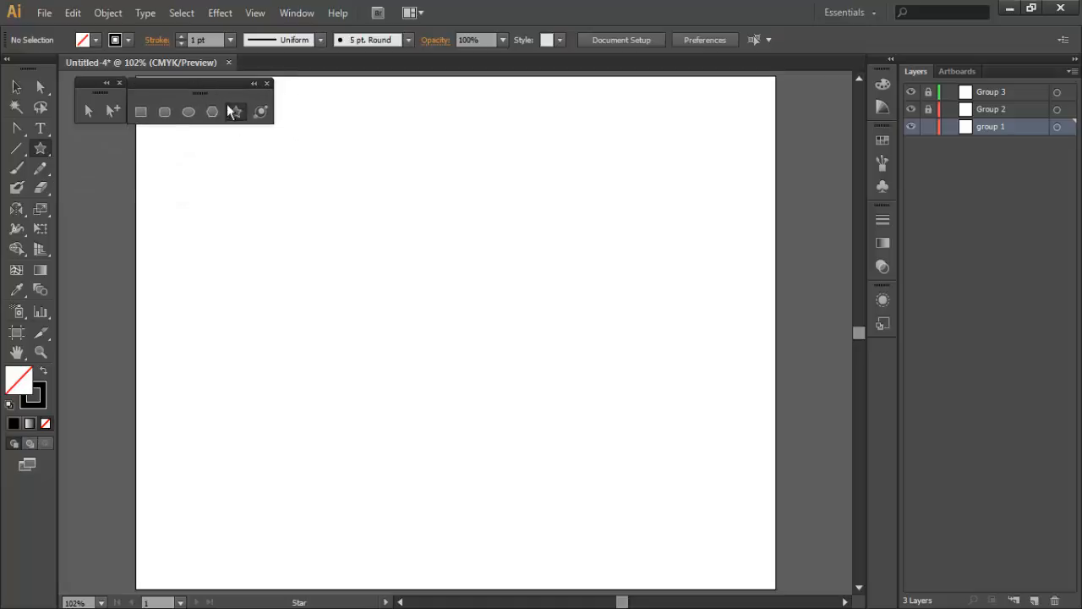
- Restore the default white fill and black stroke, draw a square near the artboard's upper-left corner, and deselect it
{"action": "left_click", "coordinate": [10, 407]}
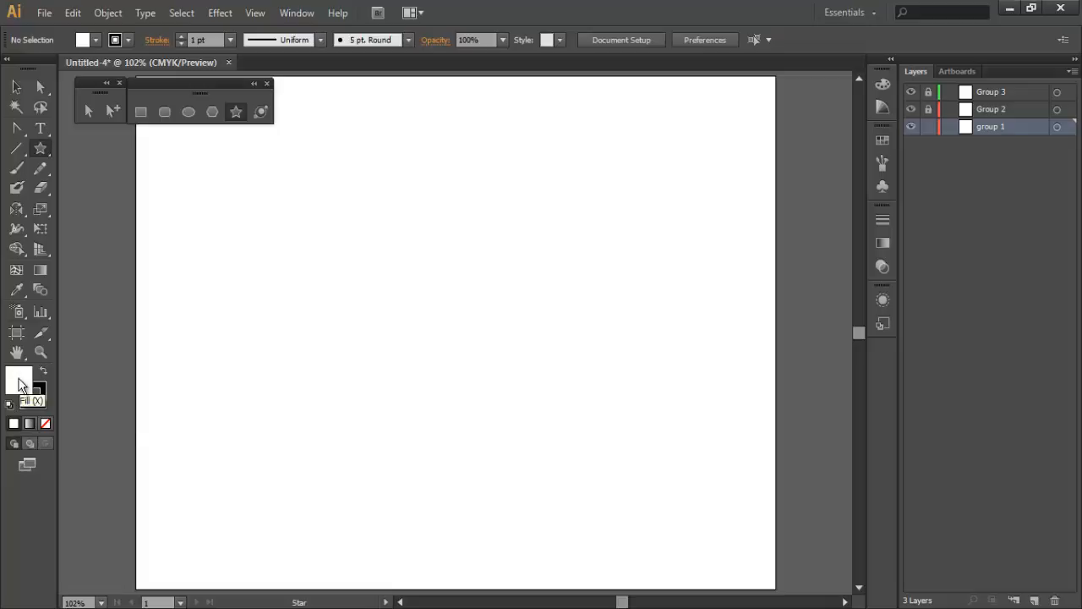
{"action": "left_click", "coordinate": [39, 392]}
{"action": "left_click", "coordinate": [141, 111]}
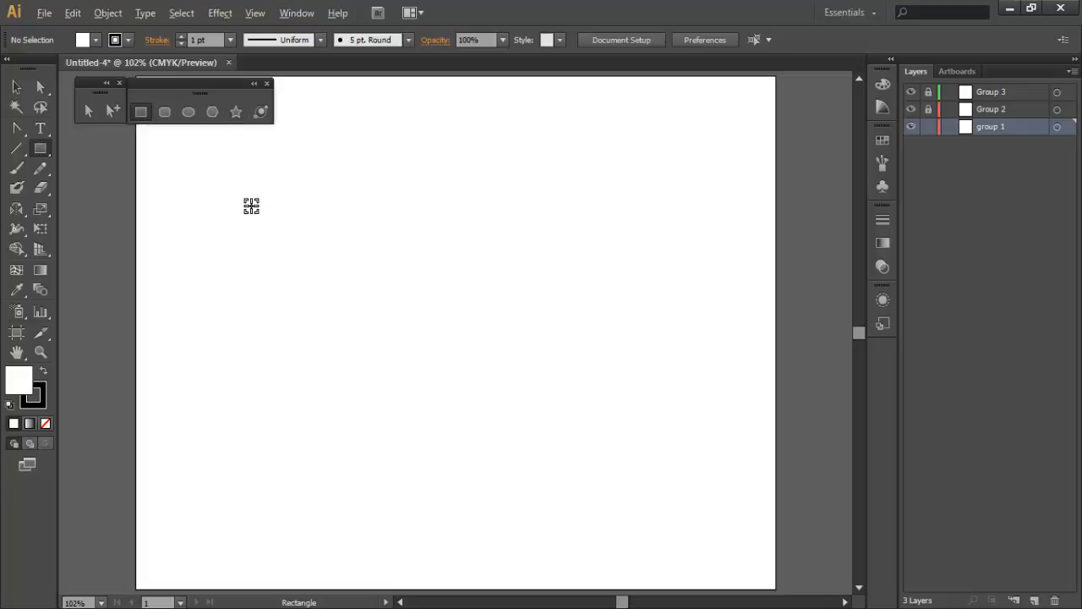
{"action": "left_click_drag", "start_coordinate": [251, 206], "coordinate": [293, 245]}
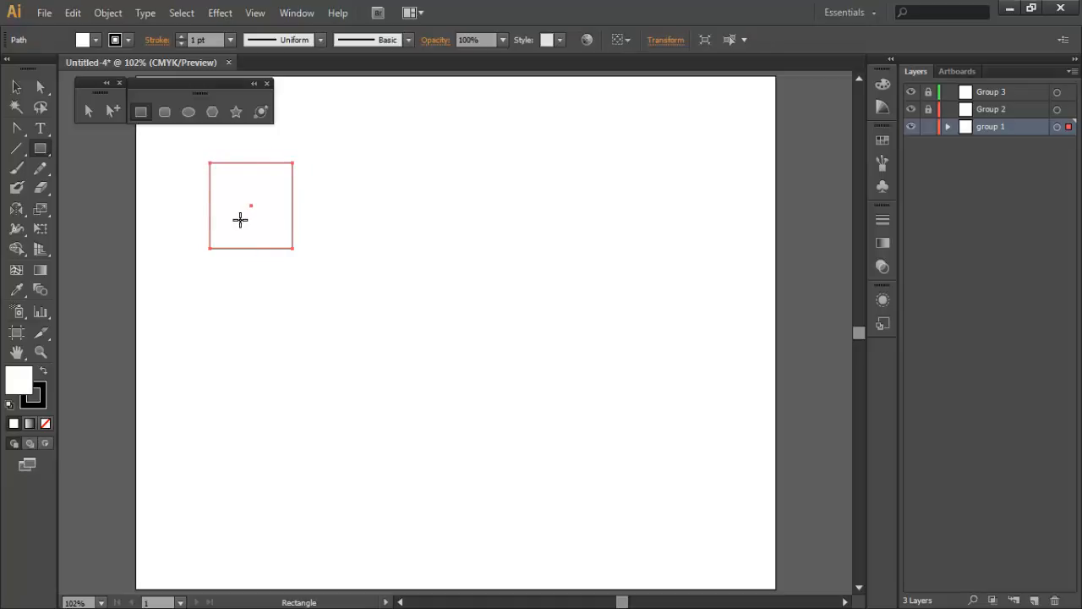
{"action": "left_click", "coordinate": [16, 86]}
{"action": "left_click", "coordinate": [170, 186]}
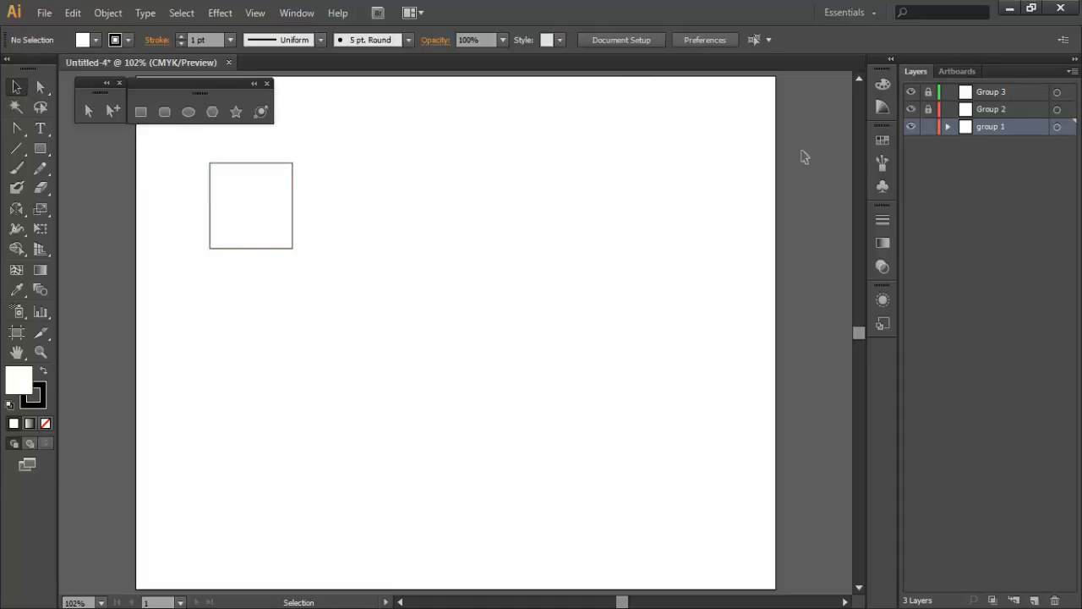
- Set the fill to red and draw an eight-point star, radii about 88 pt and 67 pt, overlapping the square's lower-right corner
{"action": "left_click", "coordinate": [881, 141]}
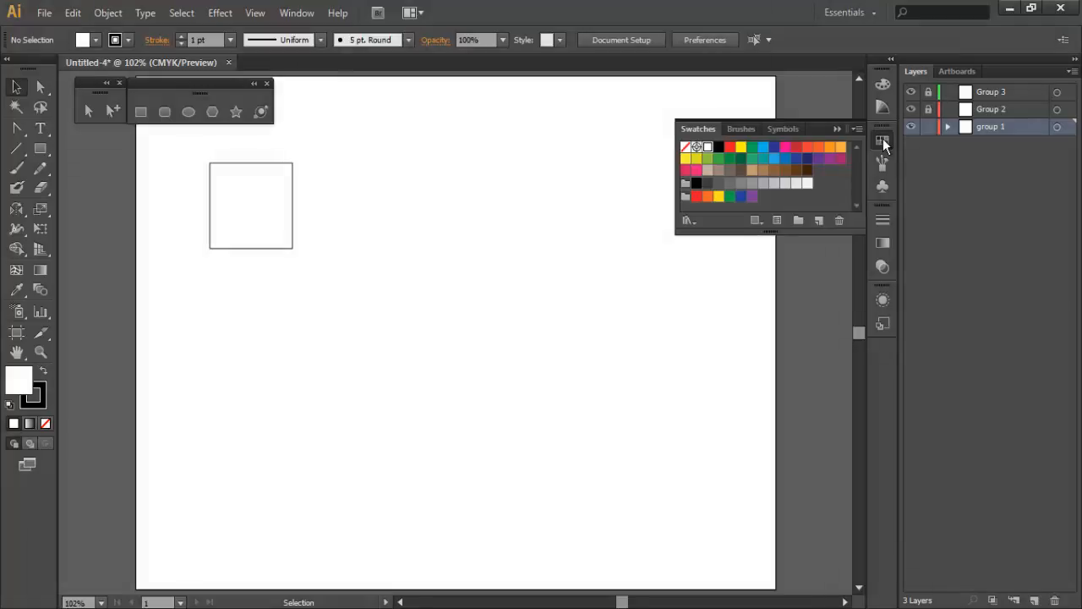
{"action": "left_click", "coordinate": [731, 149]}
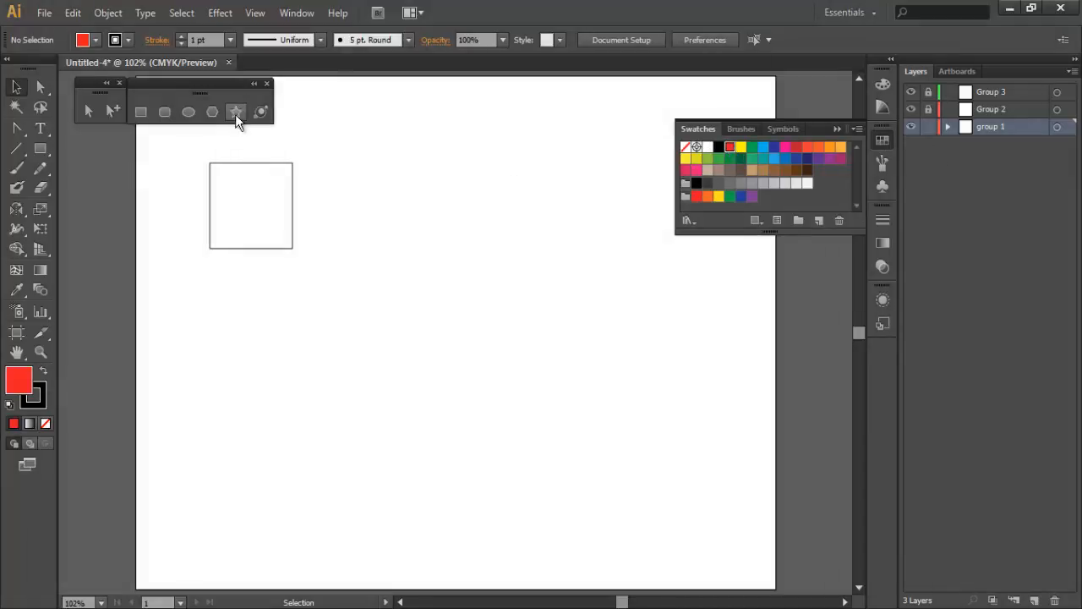
{"action": "left_click", "coordinate": [235, 111]}
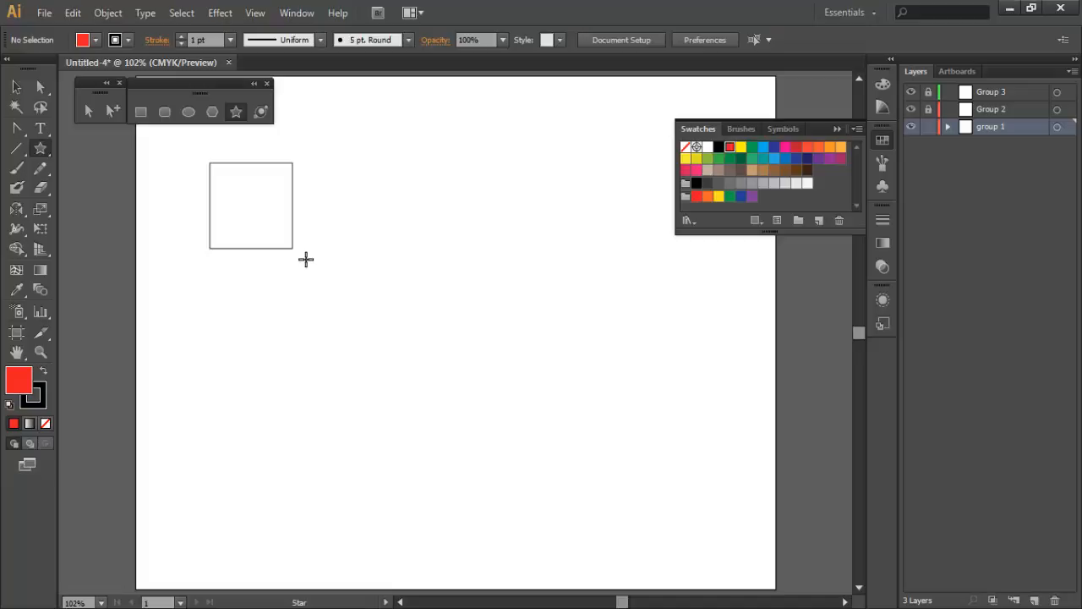
{"action": "left_click_drag", "start_coordinate": [306, 259], "coordinate": [332, 328]}
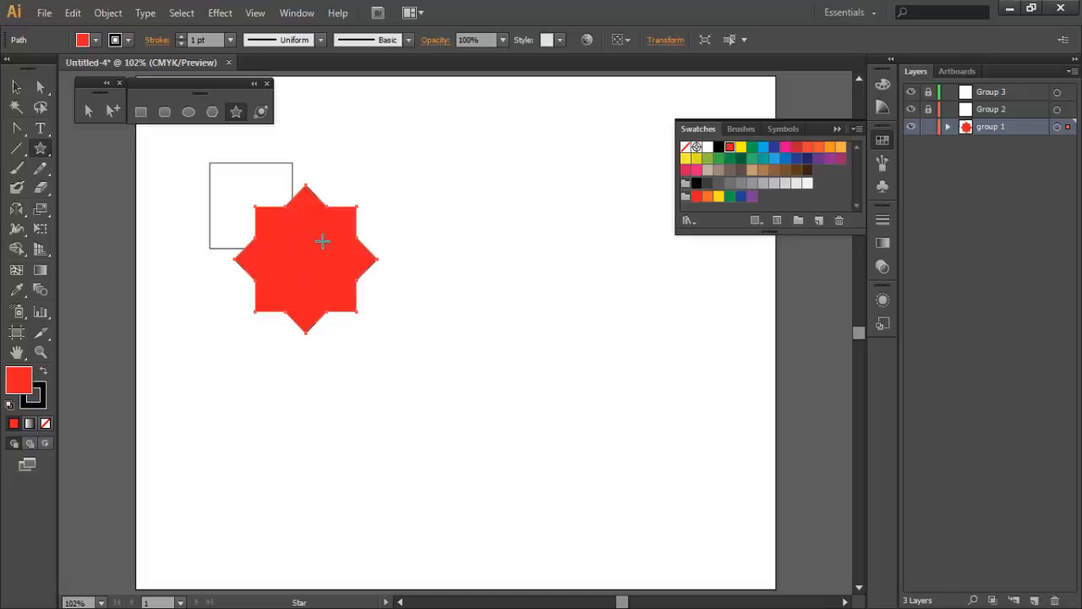
- Create a five-point star with radii 88.1264 pt and 67.449 pt to the right of the eight-point star
{"action": "left_click", "coordinate": [482, 247]}
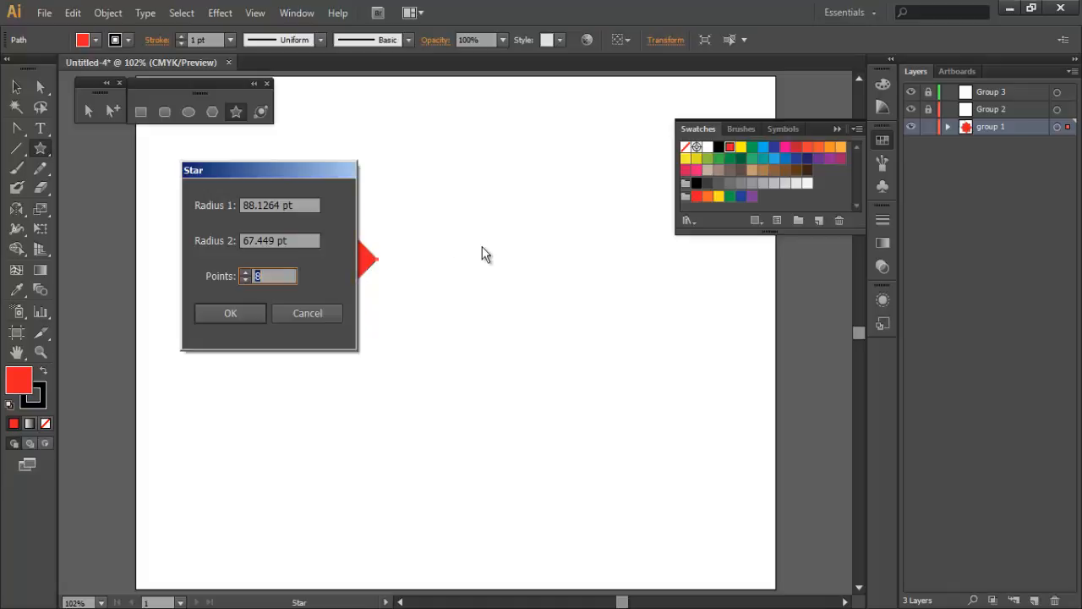
{"action": "left_click_drag", "start_coordinate": [271, 170], "coordinate": [533, 170]}
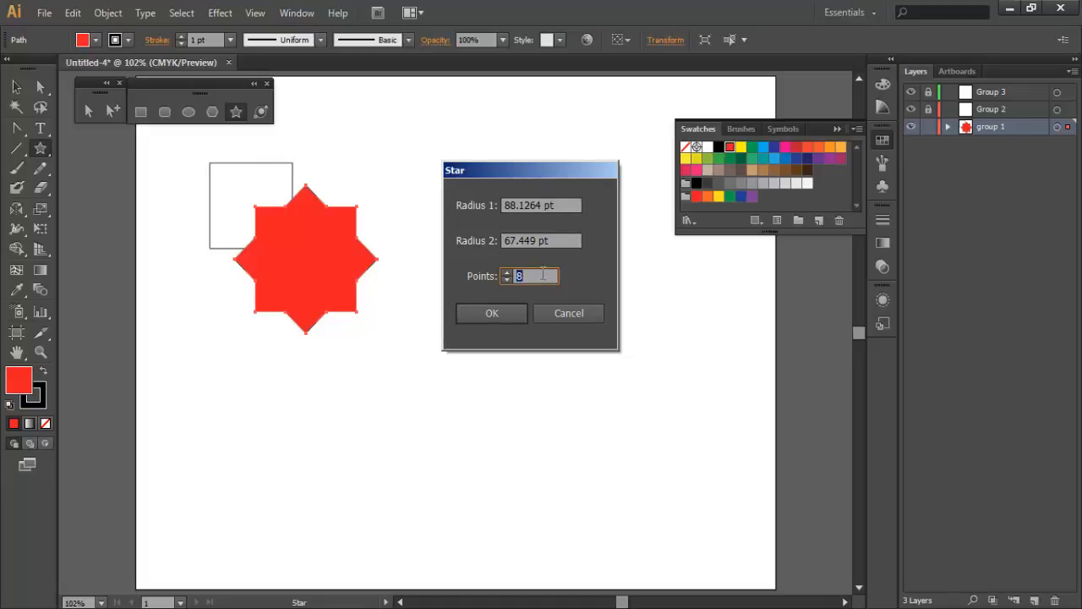
{"action": "left_click", "coordinate": [505, 315]}
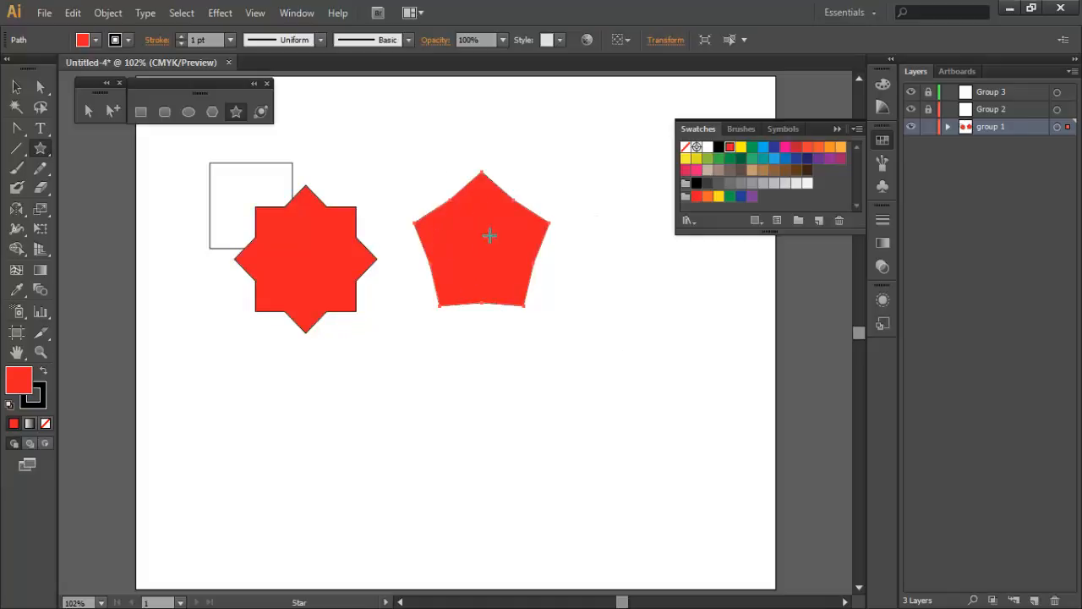
- Create a five-point star with radii 88.1264 pt and 50 pt and move it below the two other stars
{"action": "left_click", "coordinate": [449, 350]}
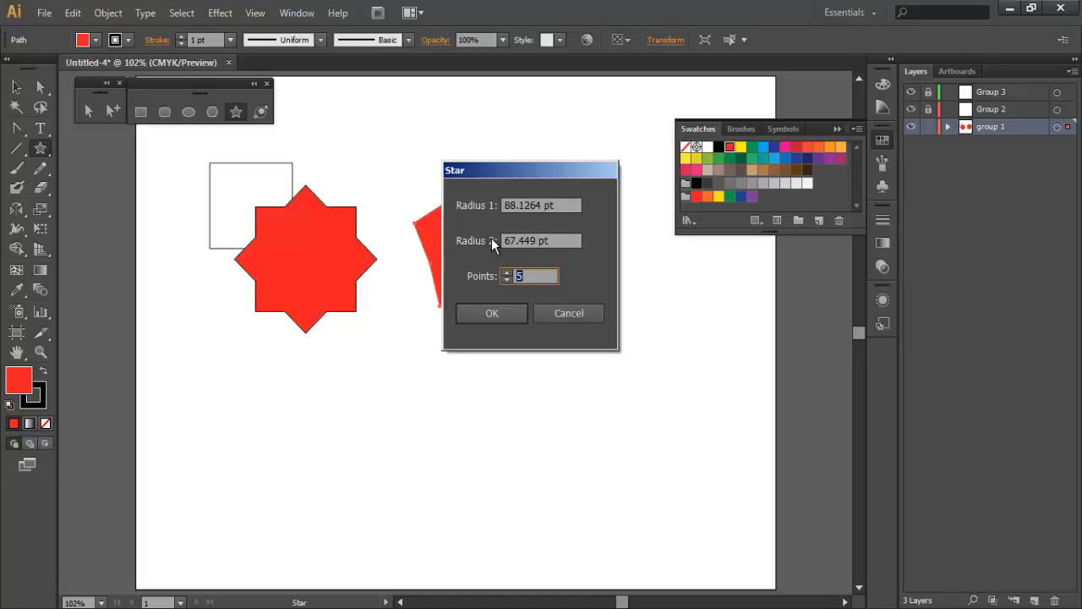
{"action": "left_click_drag", "start_coordinate": [558, 242], "coordinate": [477, 247]}
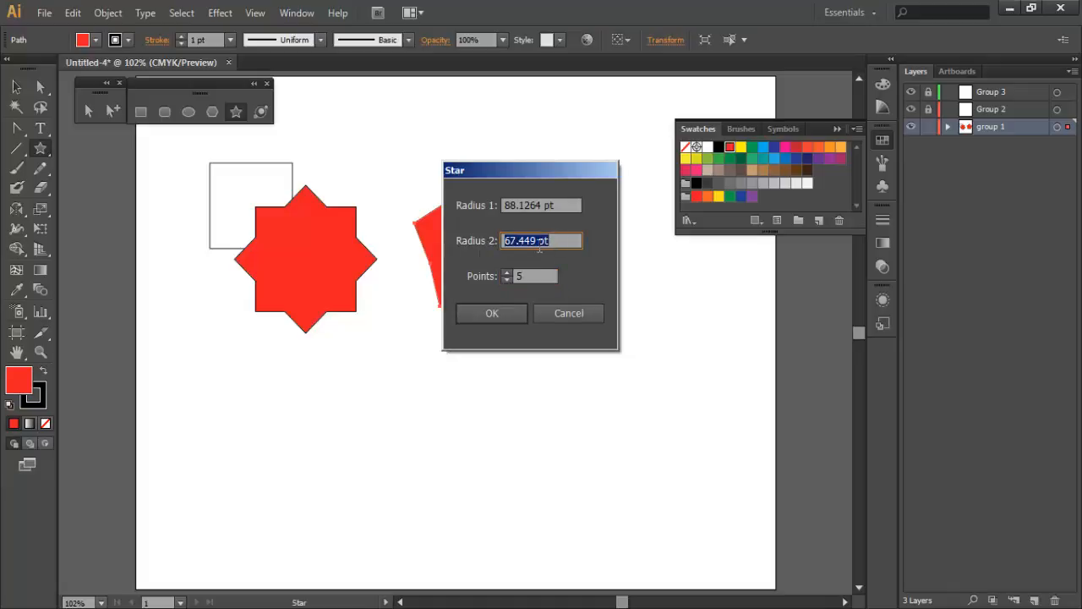
{"action": "type", "text": "50"}
{"action": "key", "text": "Tab"}
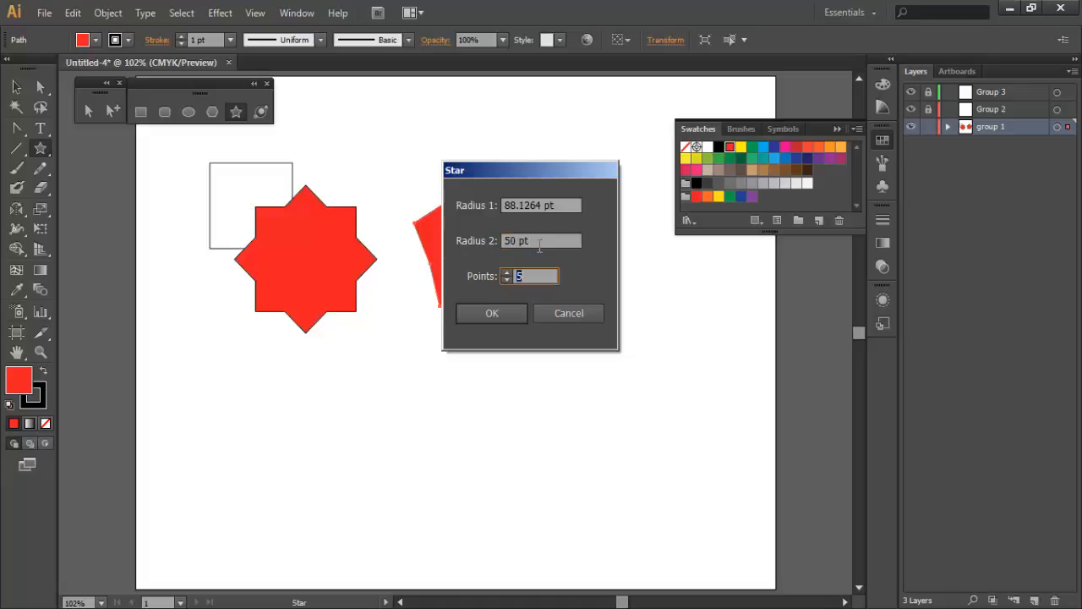
{"action": "left_click", "coordinate": [492, 311]}
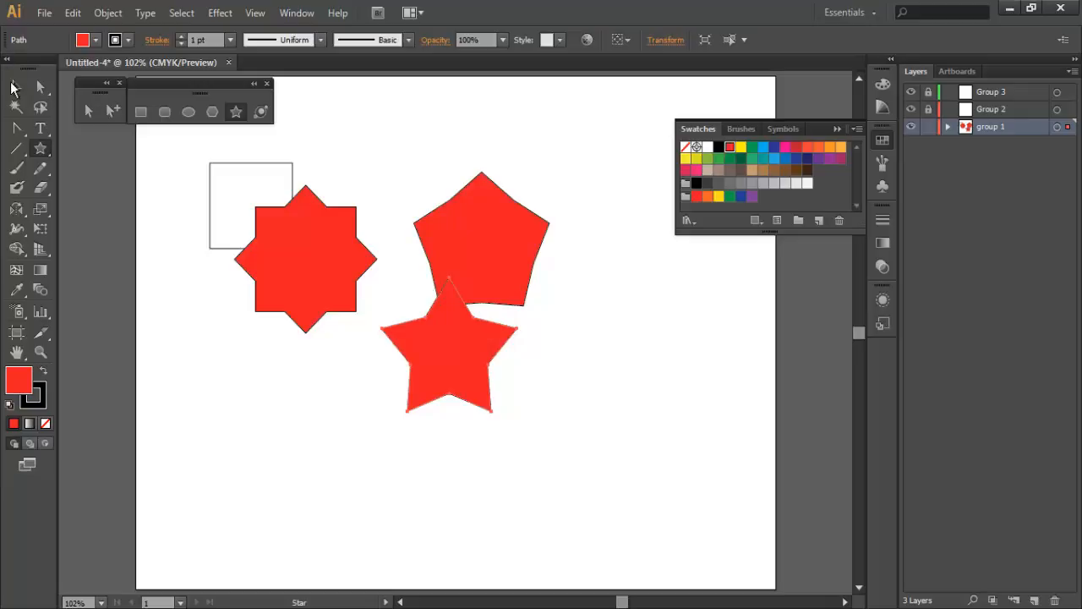
{"action": "left_click", "coordinate": [16, 88]}
{"action": "left_click_drag", "start_coordinate": [477, 369], "coordinate": [389, 421]}
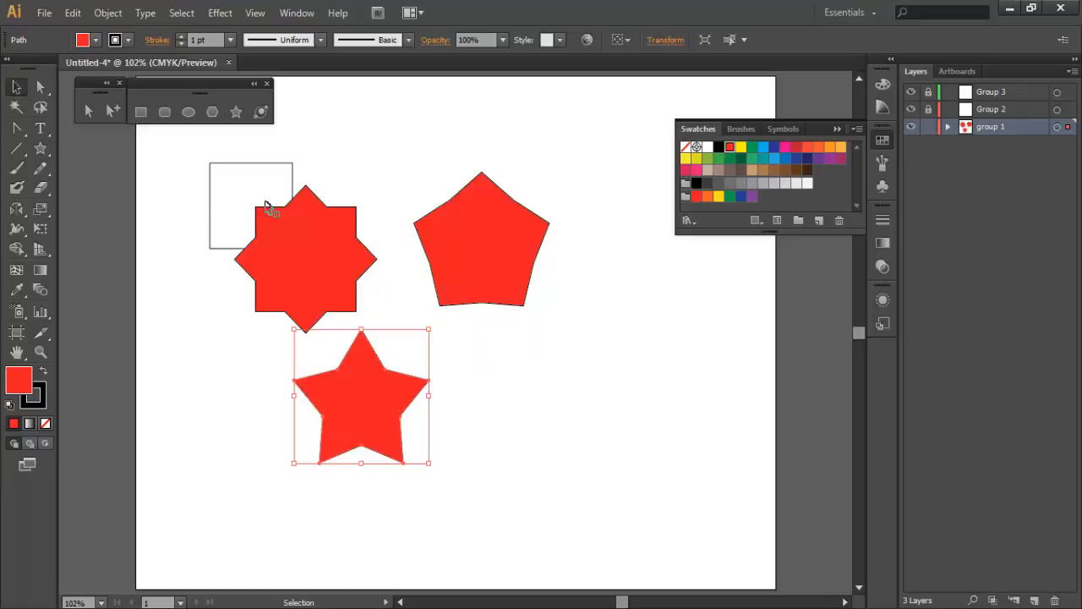
- Delete the two earlier stars, then move the remaining five-point star over the square's right side and deselect it
{"action": "left_click", "coordinate": [301, 242]}
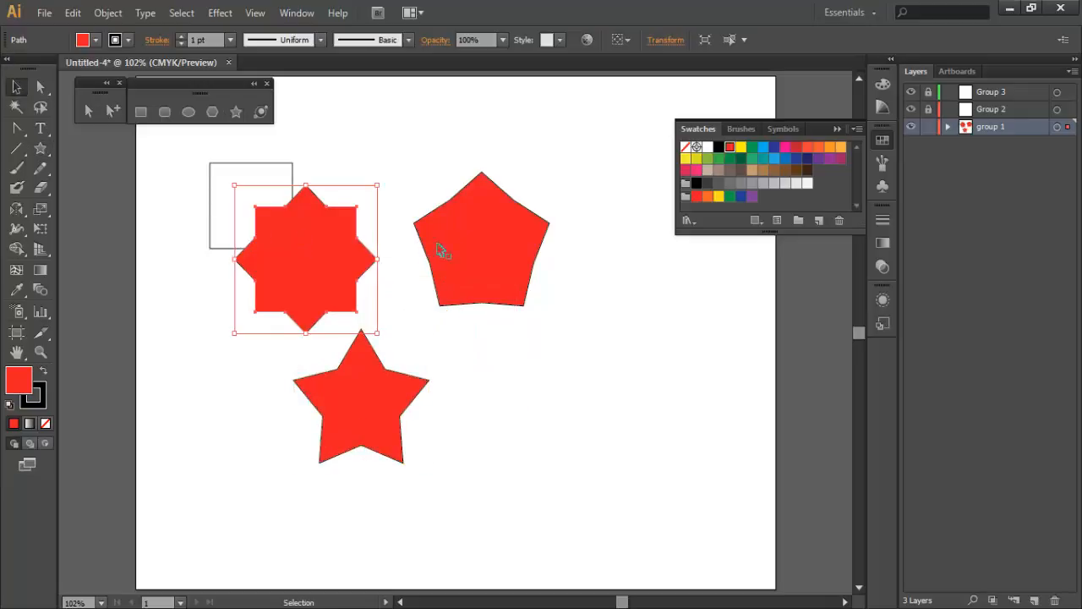
{"action": "key", "text": "Delete"}
{"action": "left_click", "coordinate": [490, 254]}
{"action": "key", "text": "Delete"}
{"action": "left_click_drag", "start_coordinate": [372, 404], "coordinate": [316, 232]}
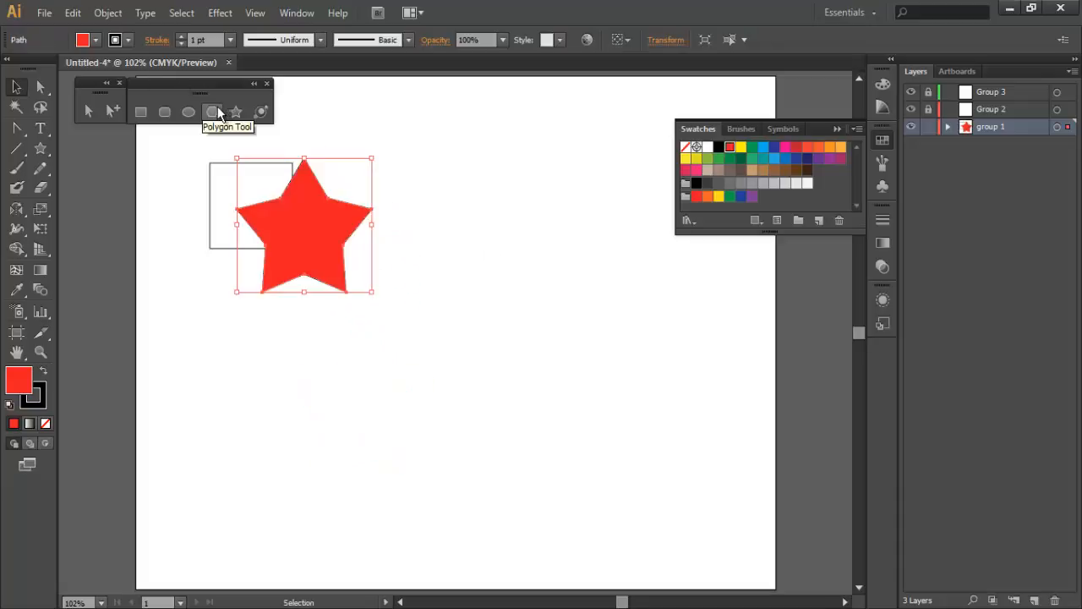
{"action": "left_click", "coordinate": [164, 157]}
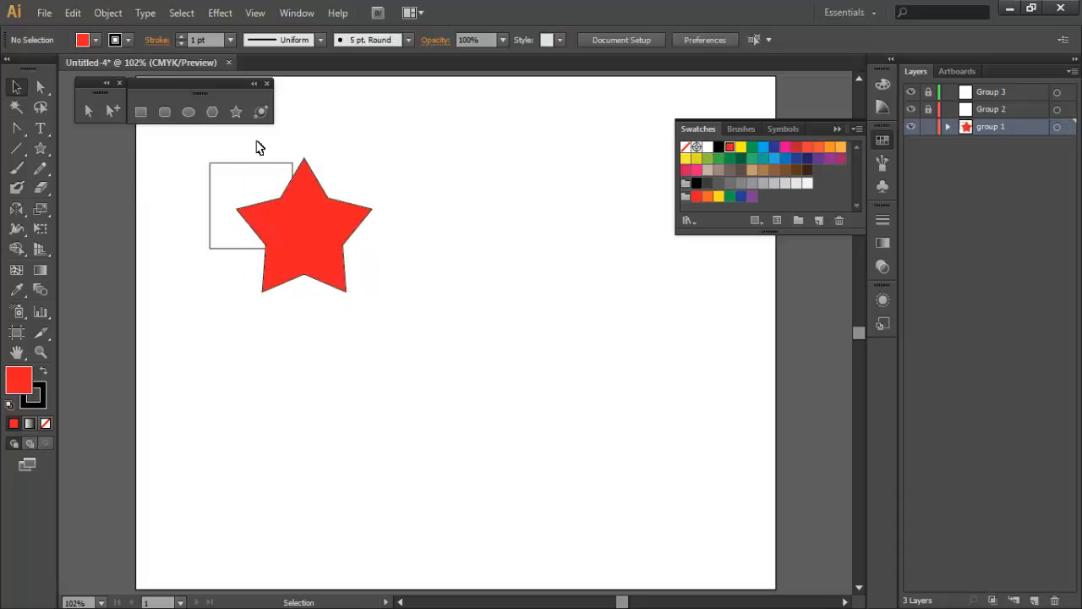
- Set the fill to dark blue and draw a near-circular ellipse from its center, overlapping the star's lower-right point
{"action": "left_click", "coordinate": [772, 149]}
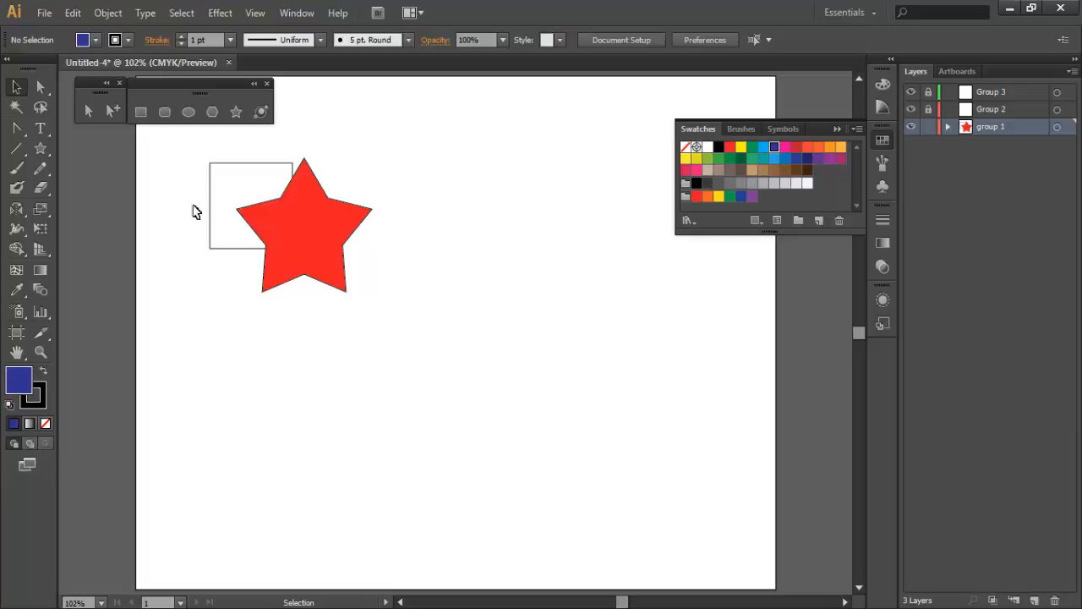
{"action": "left_click", "coordinate": [189, 115]}
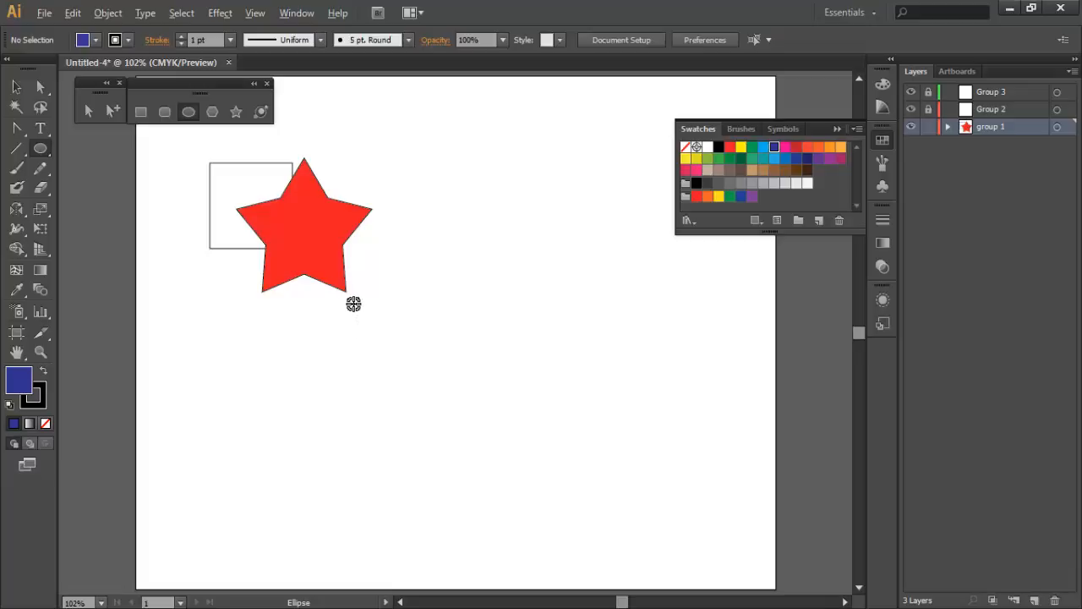
{"action": "left_click_drag", "start_coordinate": [354, 303], "coordinate": [390, 373]}
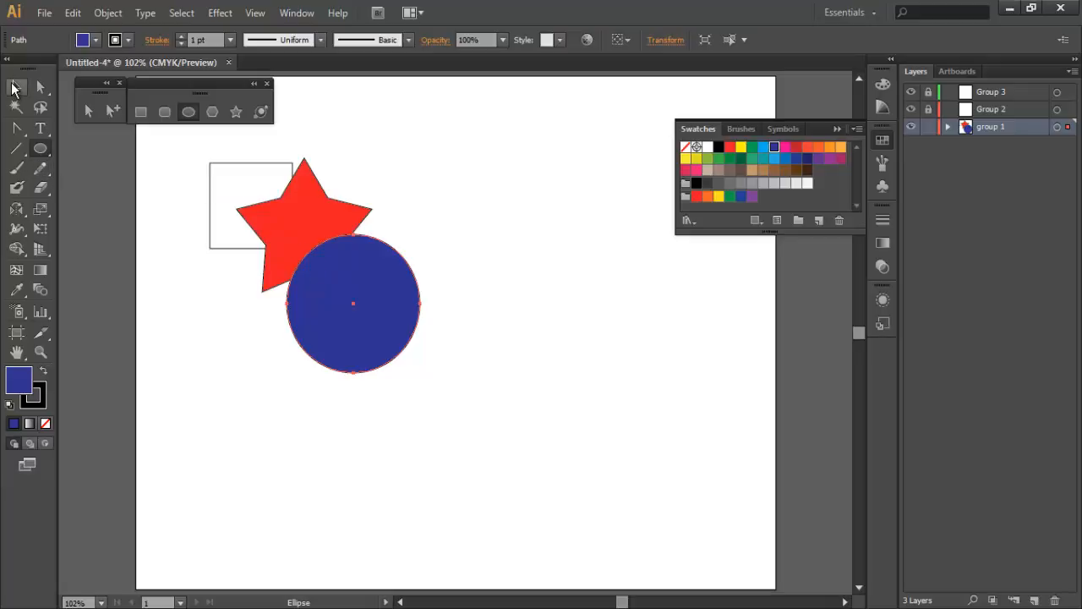
- Select the blue circle, the red star and the square together, group them, and deselect the group
{"action": "left_click", "coordinate": [13, 88]}
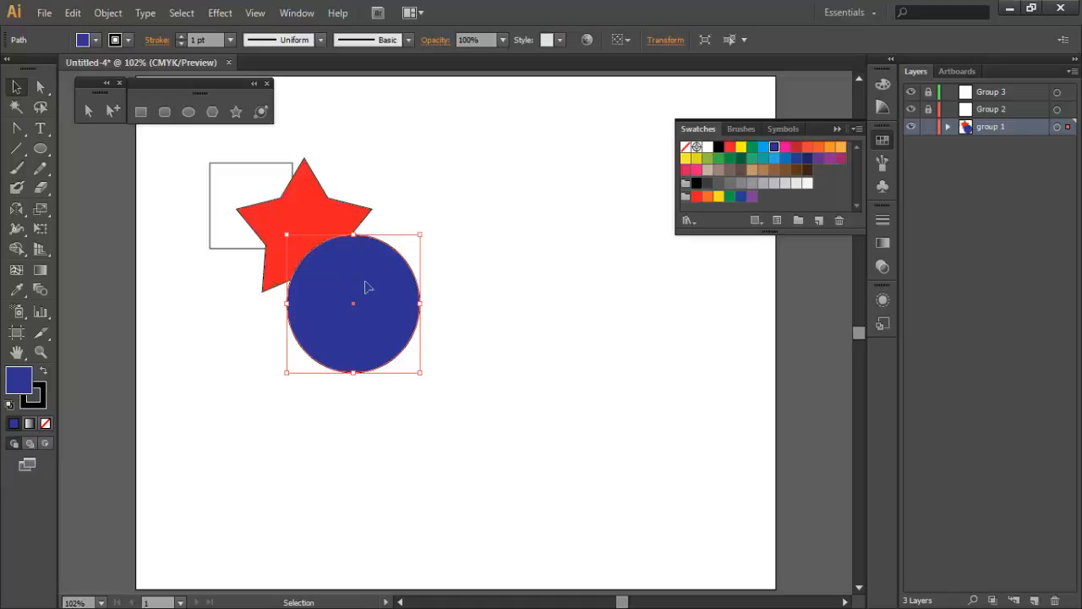
{"action": "left_click", "coordinate": [294, 213], "text": "shift"}
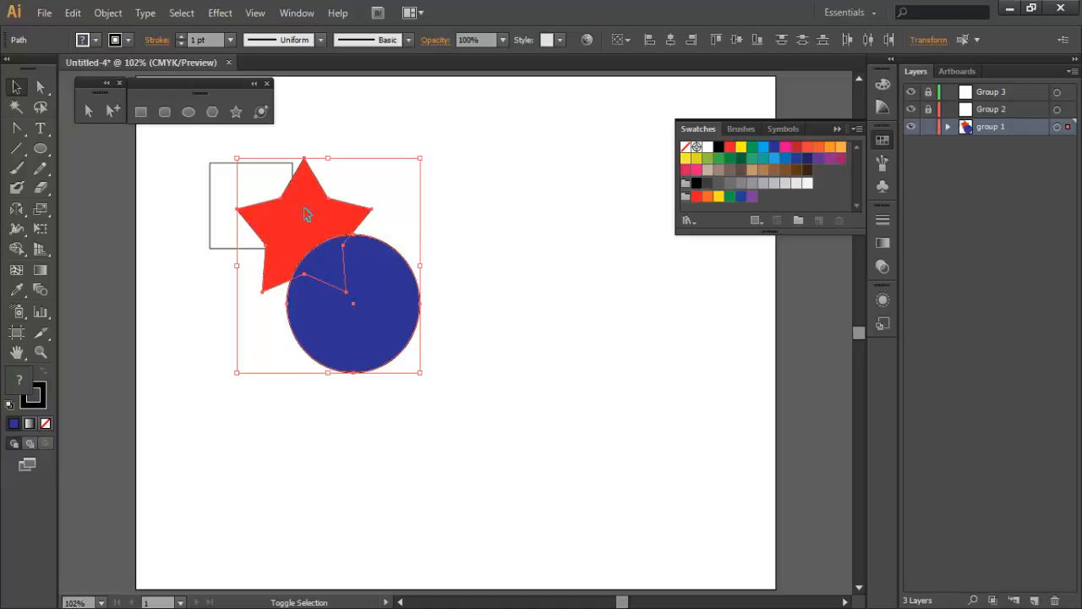
{"action": "left_click", "coordinate": [218, 184], "text": "shift"}
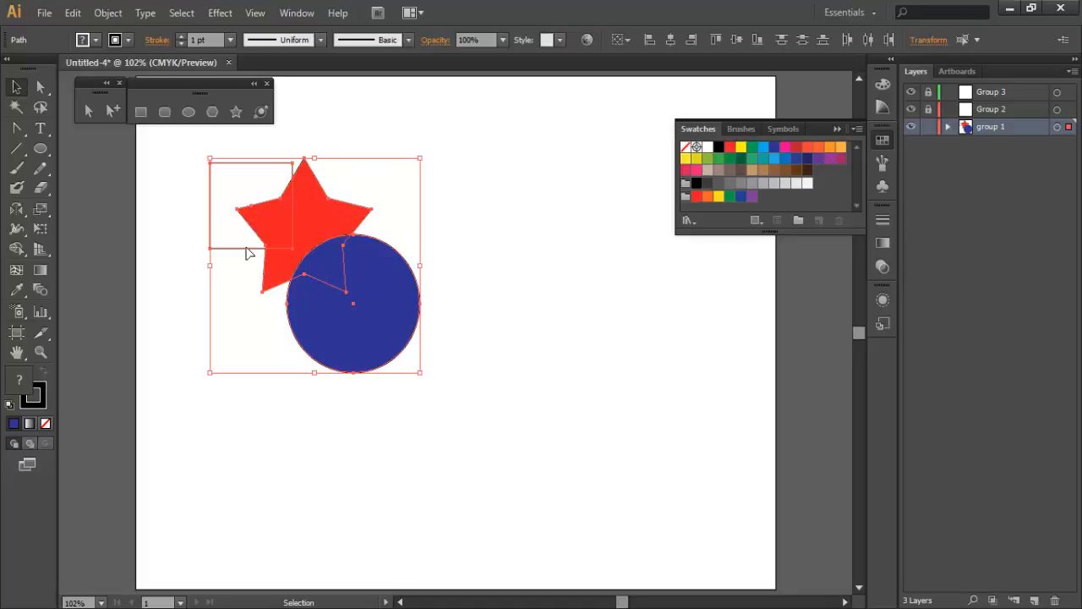
{"action": "left_click", "coordinate": [110, 15]}
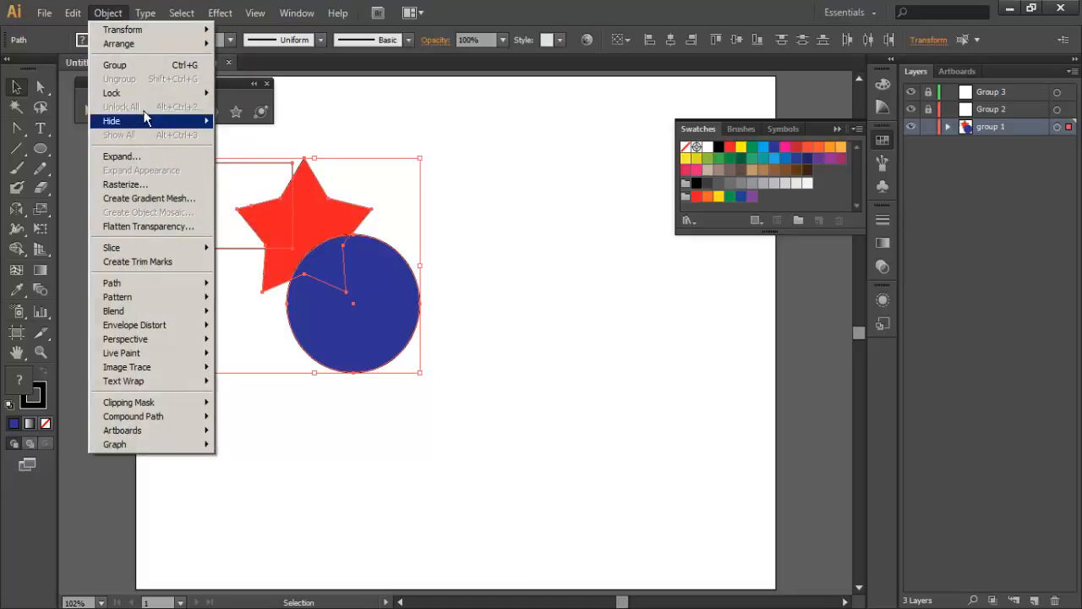
{"action": "left_click", "coordinate": [133, 65]}
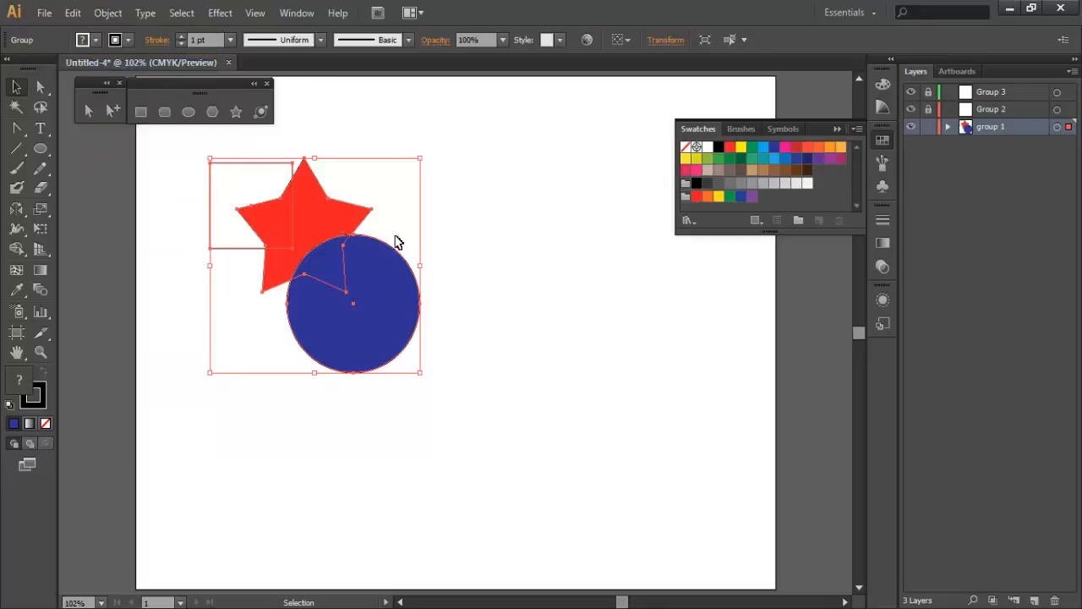
{"action": "left_click", "coordinate": [340, 132]}
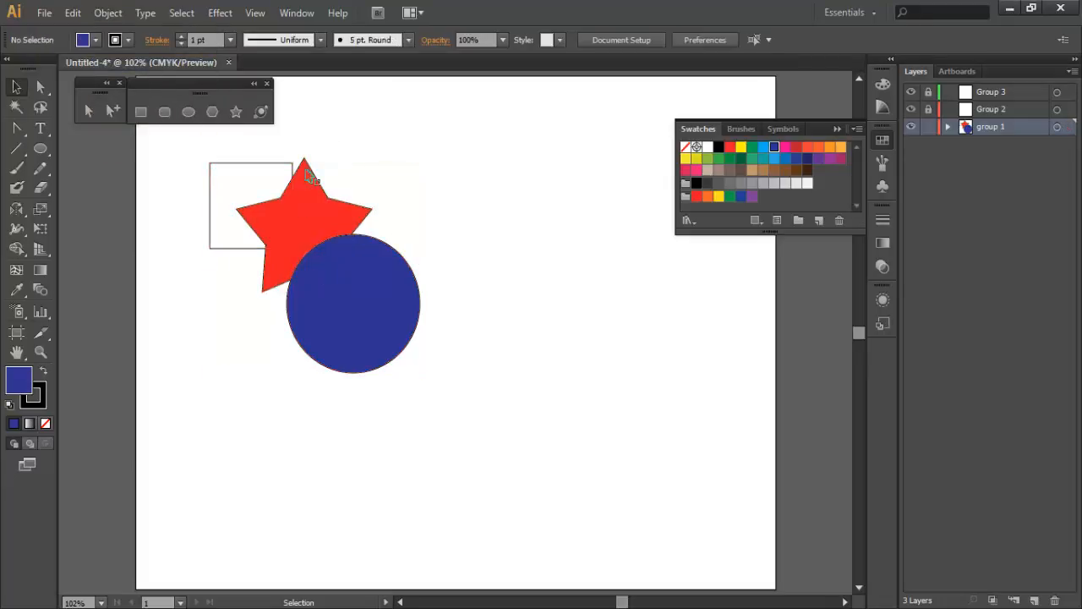
- Move the grouped shapes slightly down and to the left, deselect them, and reselect the group by its circle
{"action": "mouse_move", "coordinate": [292, 222]}
{"action": "left_mouse_down"}
{"action": "mouse_move", "coordinate": [404, 222]}
{"action": "mouse_move", "coordinate": [303, 206]}
{"action": "mouse_move", "coordinate": [302, 224]}
{"action": "mouse_move", "coordinate": [264, 224]}
{"action": "mouse_move", "coordinate": [275, 228]}
{"action": "left_mouse_up"}
{"action": "left_click", "coordinate": [401, 143]}
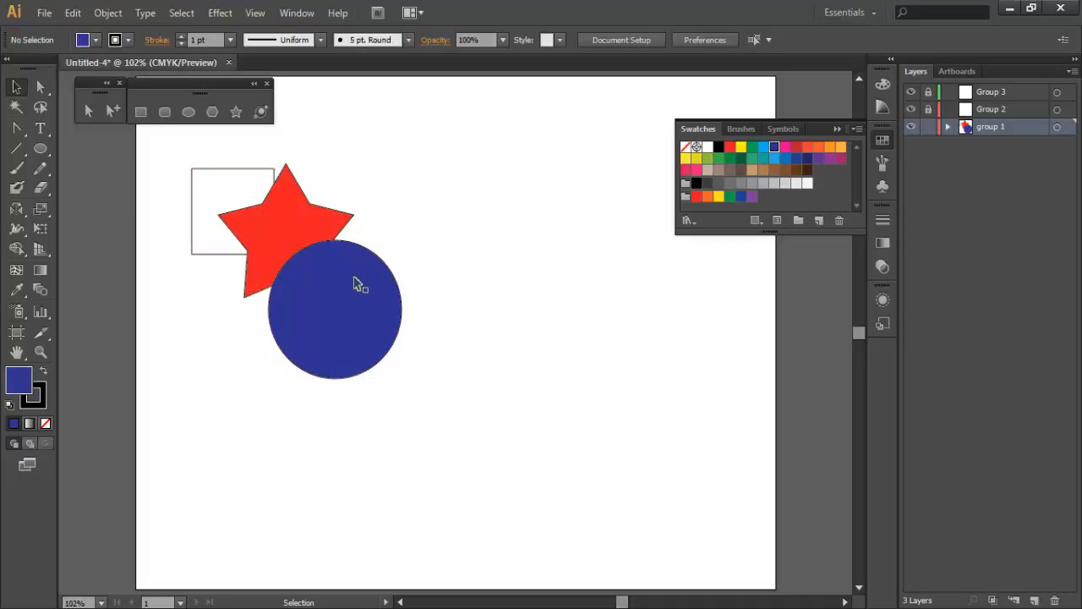
{"action": "left_click", "coordinate": [311, 261]}
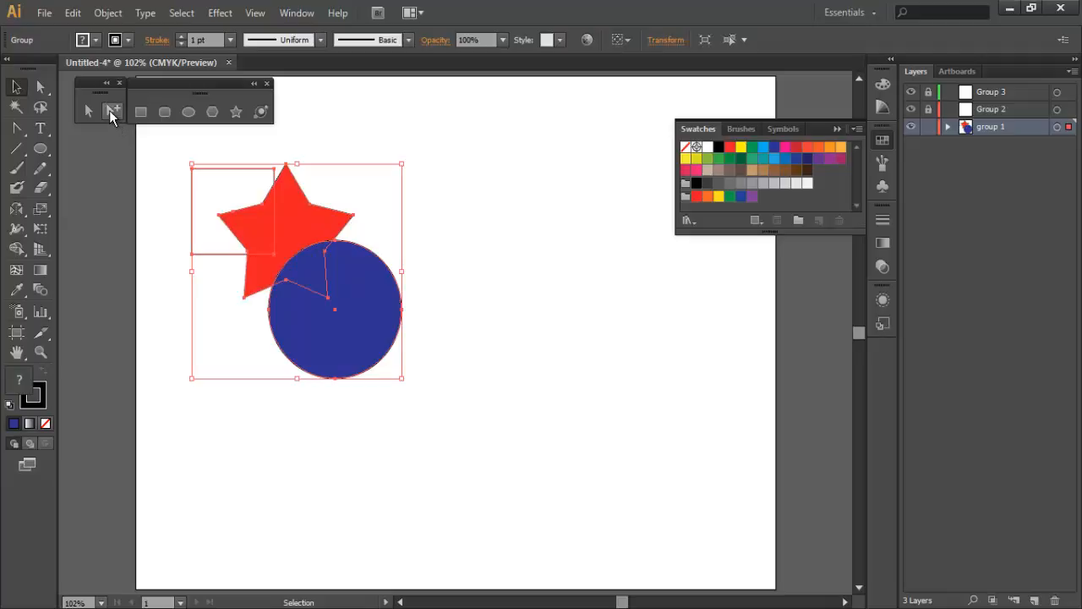
- With the Group Selection tool, move the star up-left over the square and the circle up-left to overlap the star
{"action": "left_click", "coordinate": [110, 110]}
{"action": "left_click", "coordinate": [323, 169]}
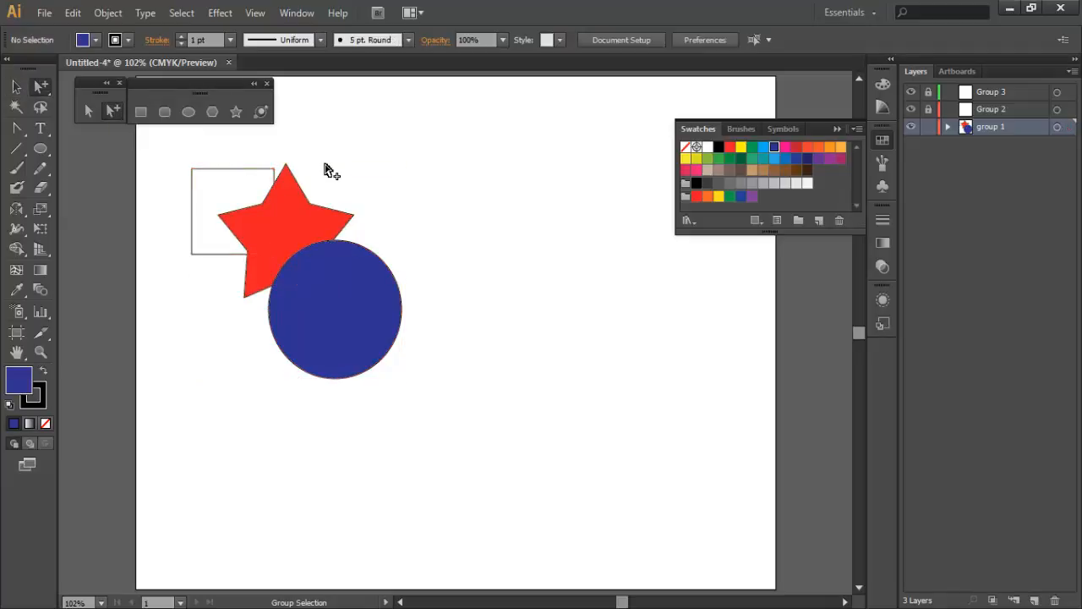
{"action": "left_click", "coordinate": [294, 208]}
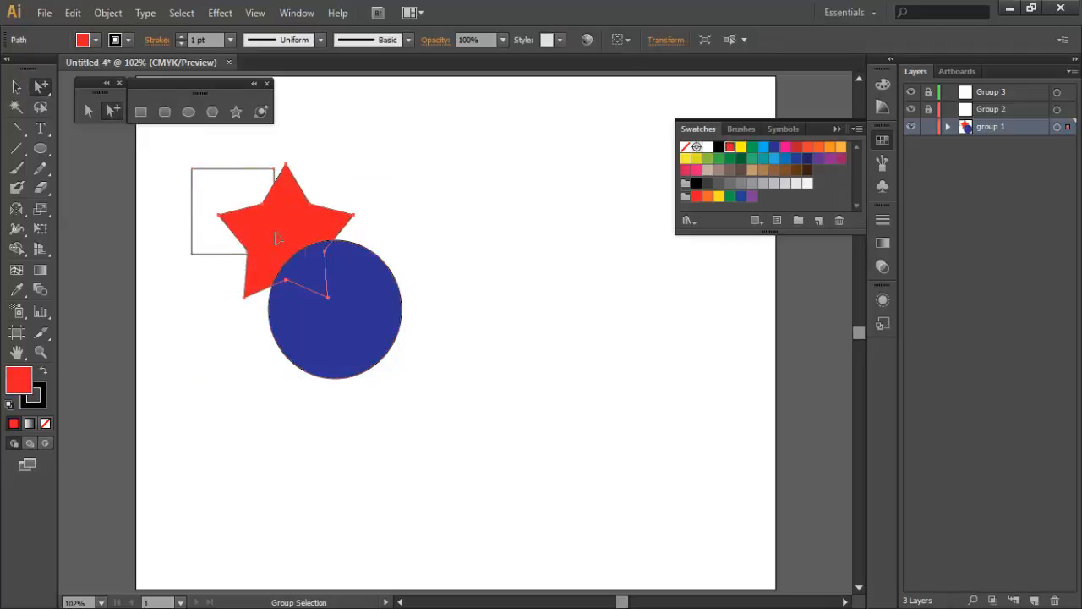
{"action": "left_click_drag", "start_coordinate": [293, 253], "coordinate": [247, 225]}
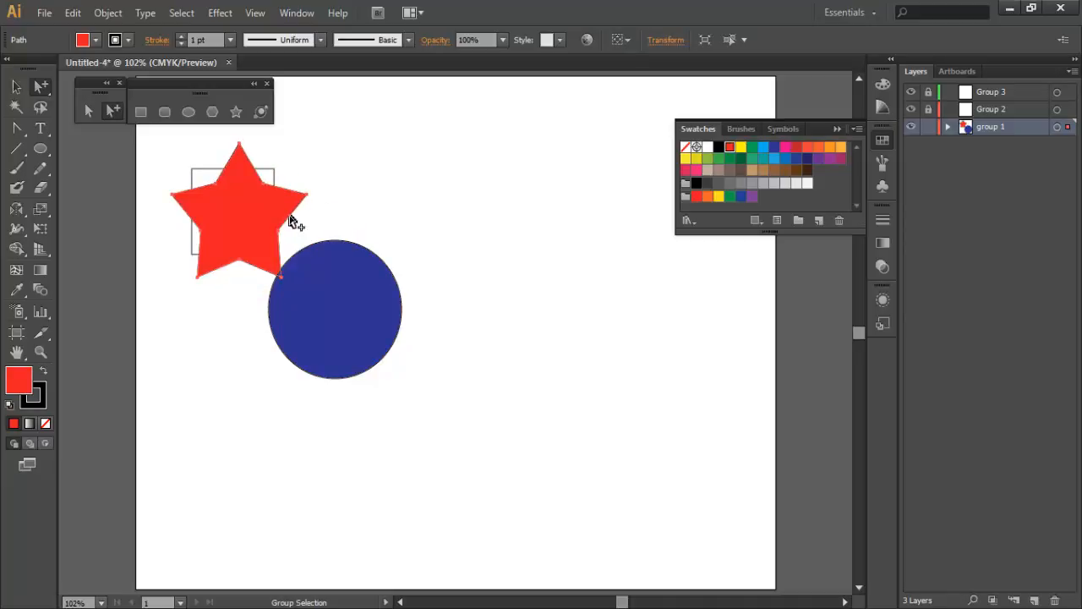
{"action": "left_click", "coordinate": [329, 215]}
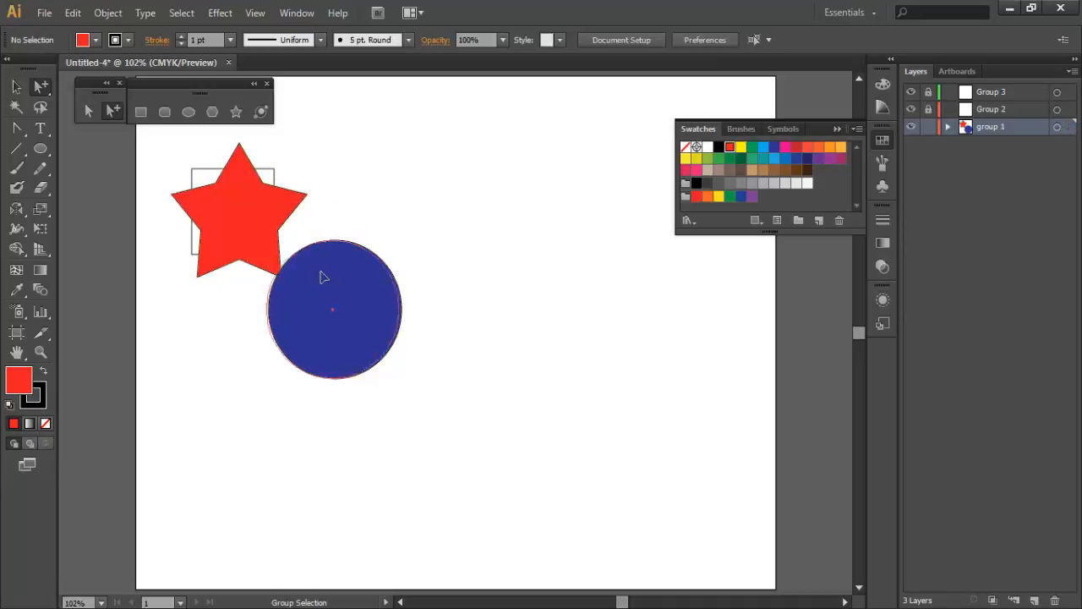
{"action": "left_click_drag", "start_coordinate": [324, 276], "coordinate": [304, 239]}
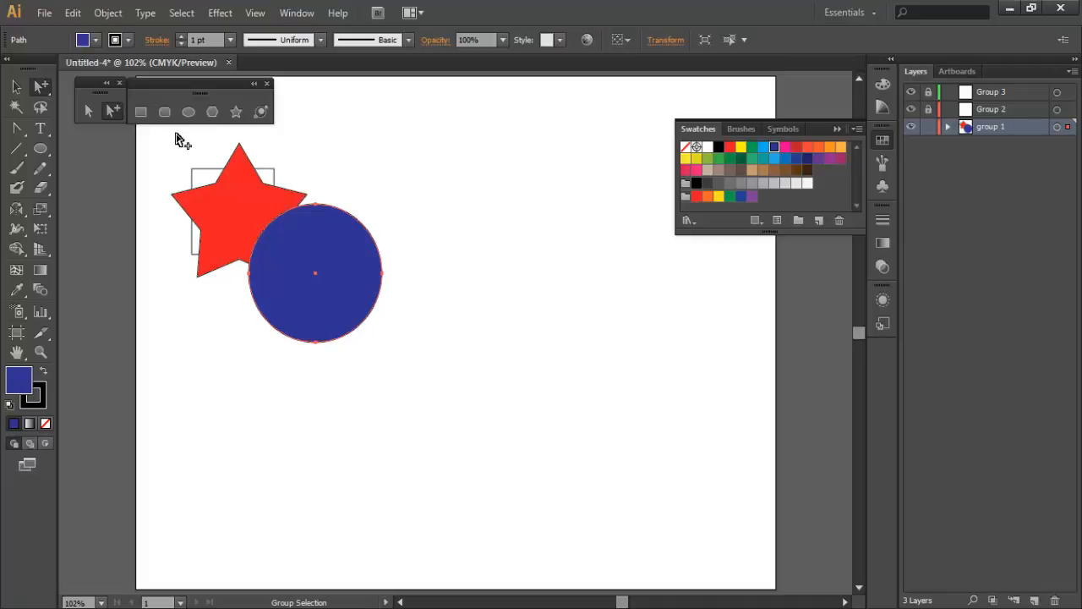
- With the Selection tool, select the whole group and move it right and up toward the artboard's upper edge
{"action": "left_click", "coordinate": [20, 87]}
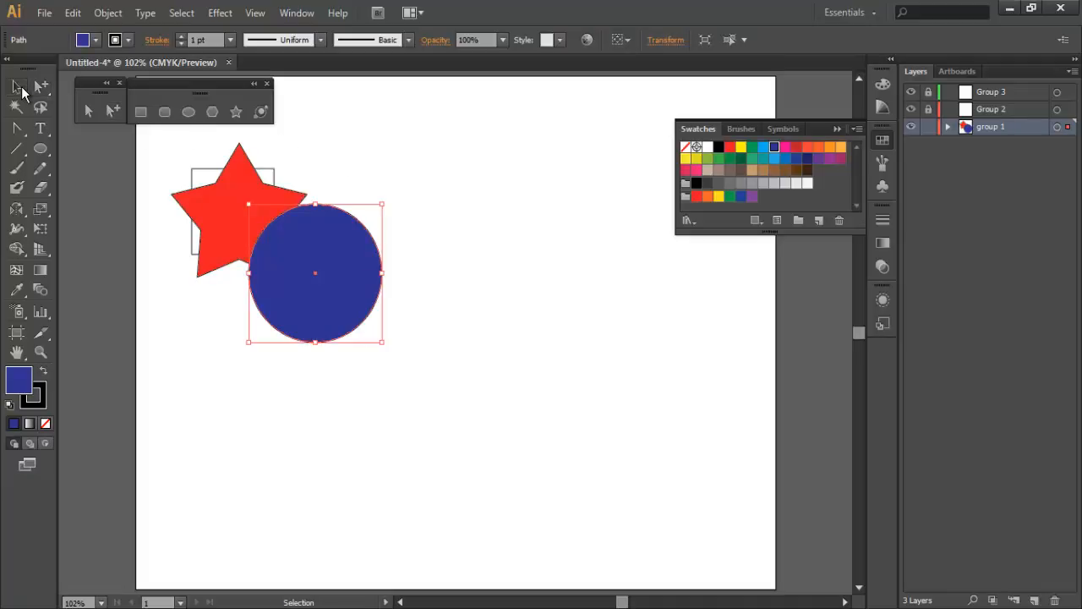
{"action": "left_click", "coordinate": [216, 220]}
{"action": "left_click_drag", "start_coordinate": [222, 220], "coordinate": [349, 188]}
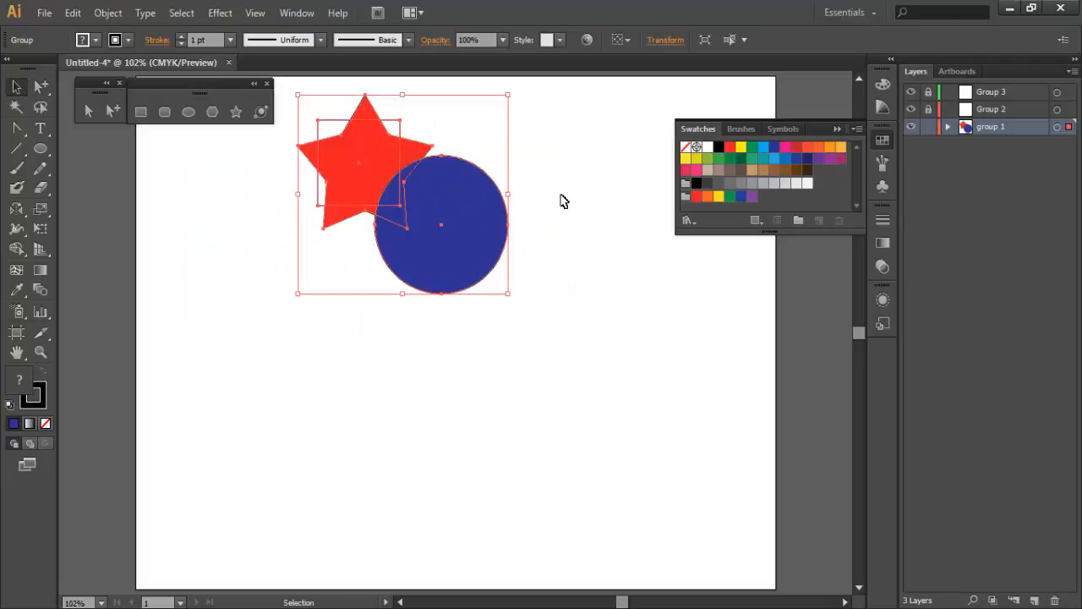